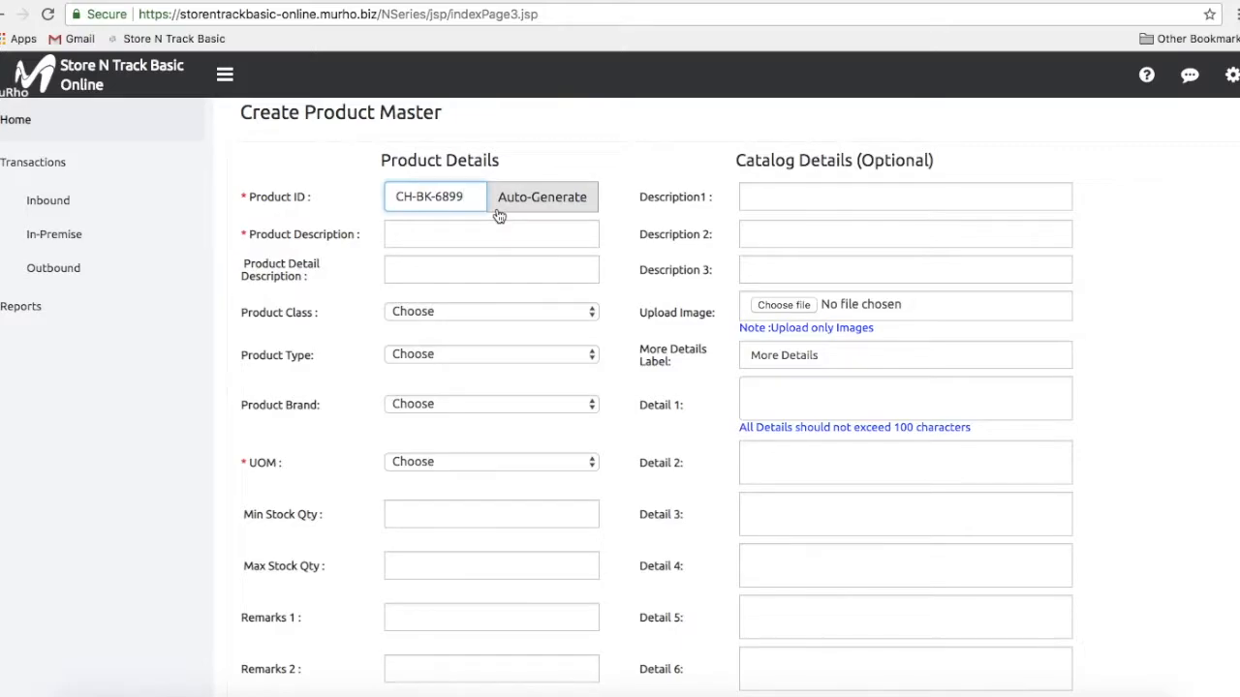
# Step: Enter "Dining chair, Black" as the product description and "Black stained ash veneer" as the product detail description
pyautogui.click(479, 232)
pyautogui.write('Dining chair, Black')
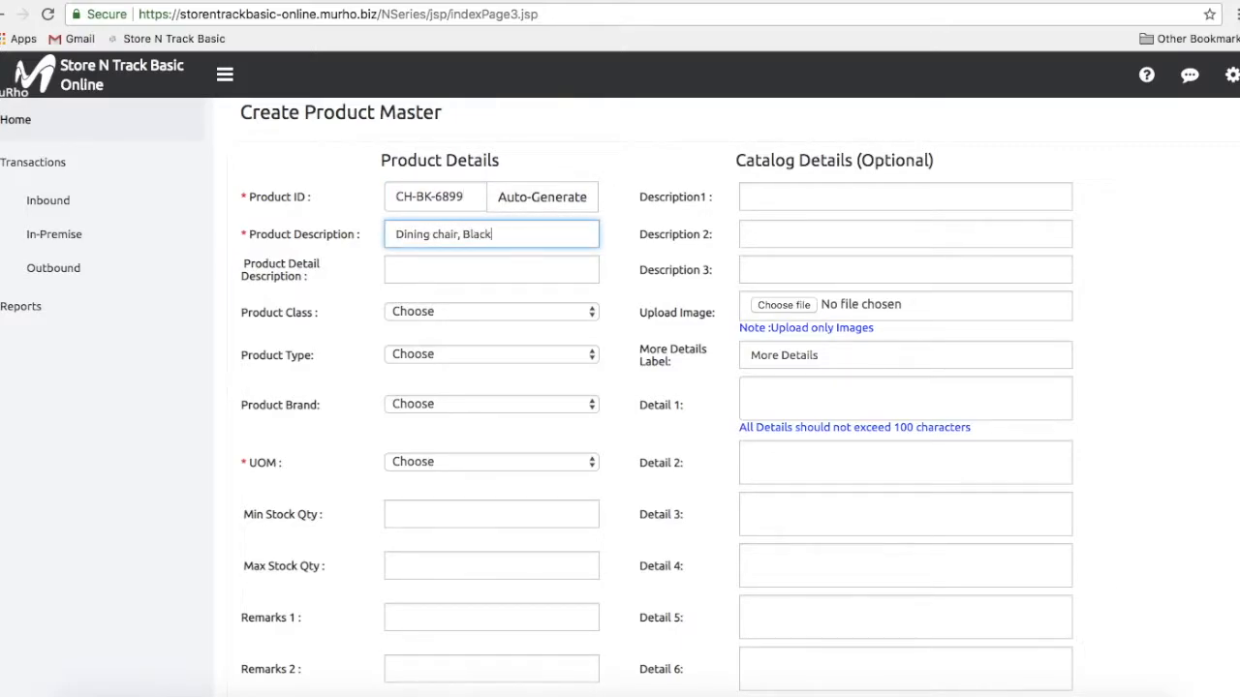
pyautogui.click(479, 267)
pyautogui.write('Bl')
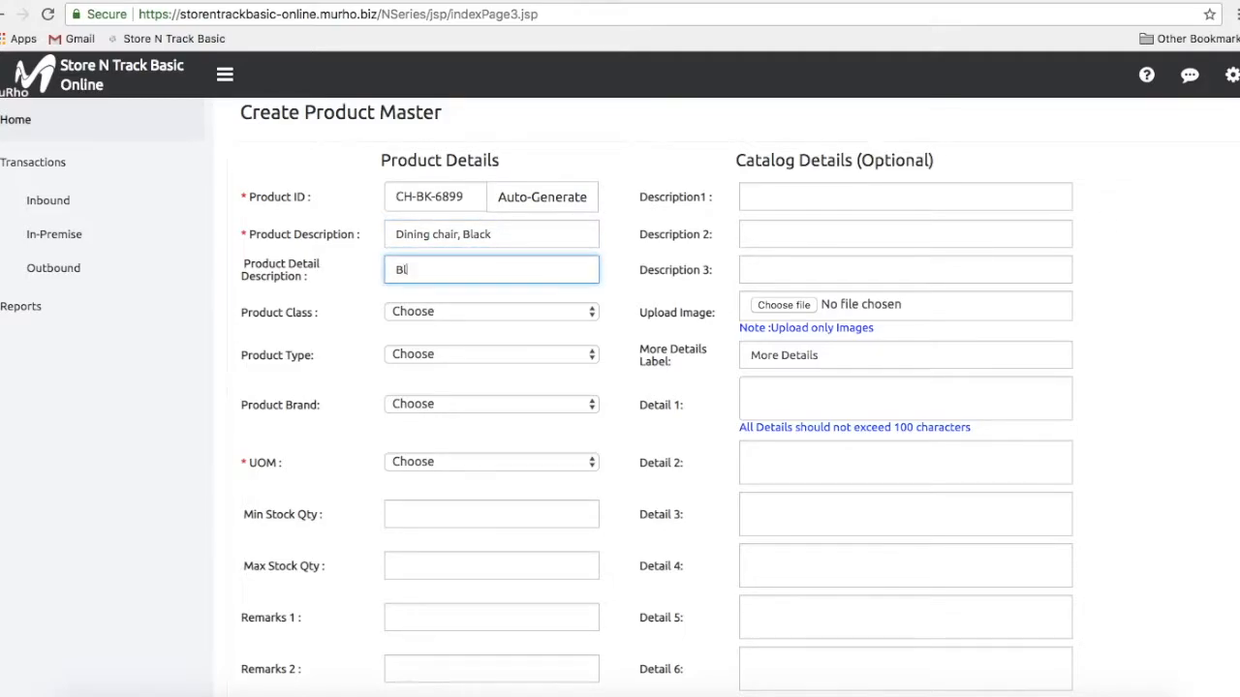
pyautogui.write('ack stained ash veneer')
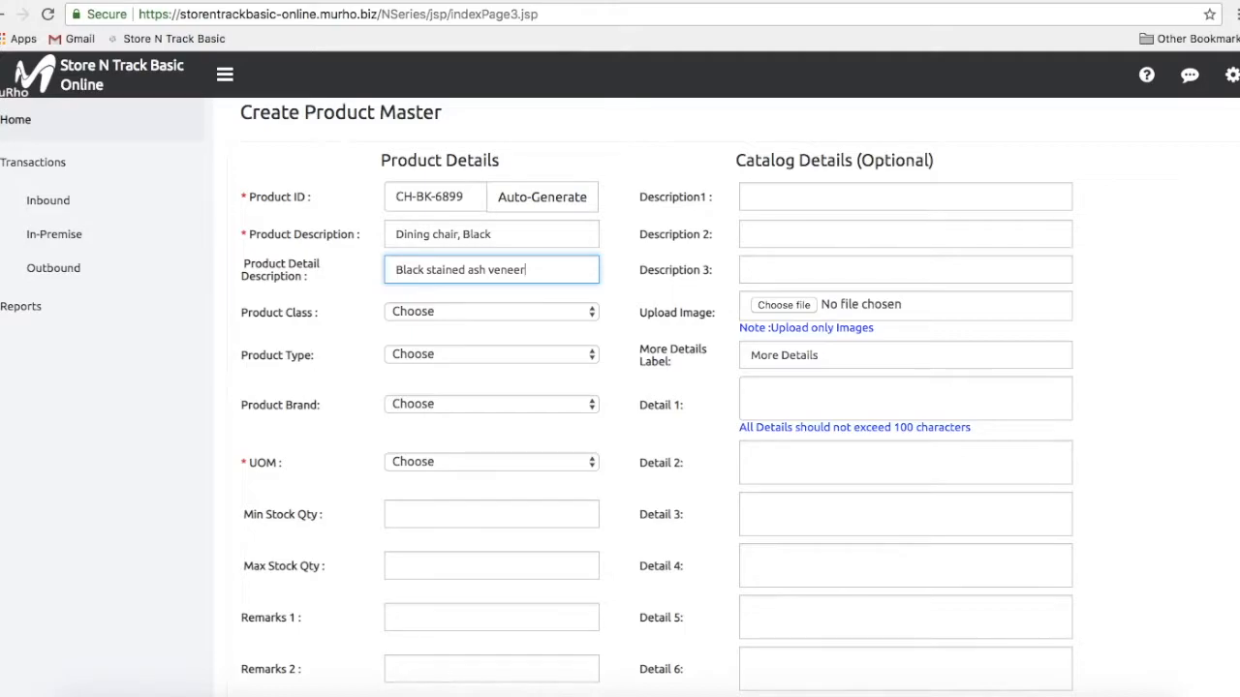
# Step: Set the product class to Furniture, type to Chair, brand to SKaleng and UOM to Piece
pyautogui.click(487, 310)
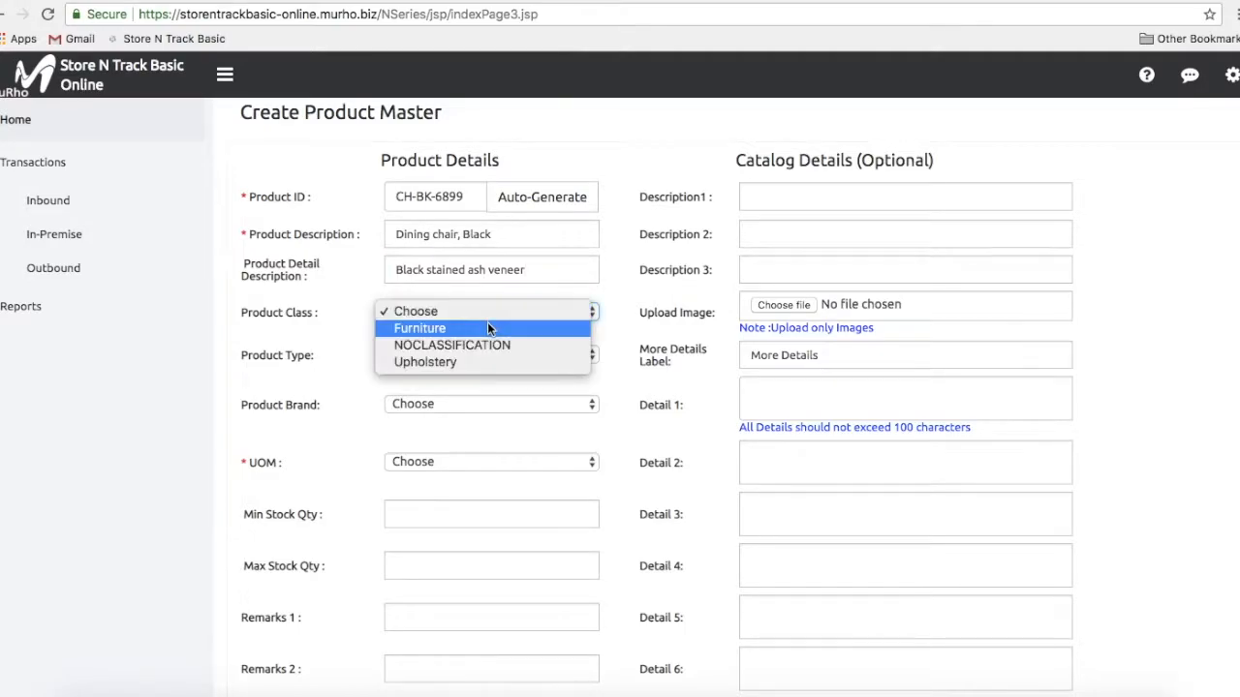
pyautogui.click(487, 328)
pyautogui.click(487, 356)
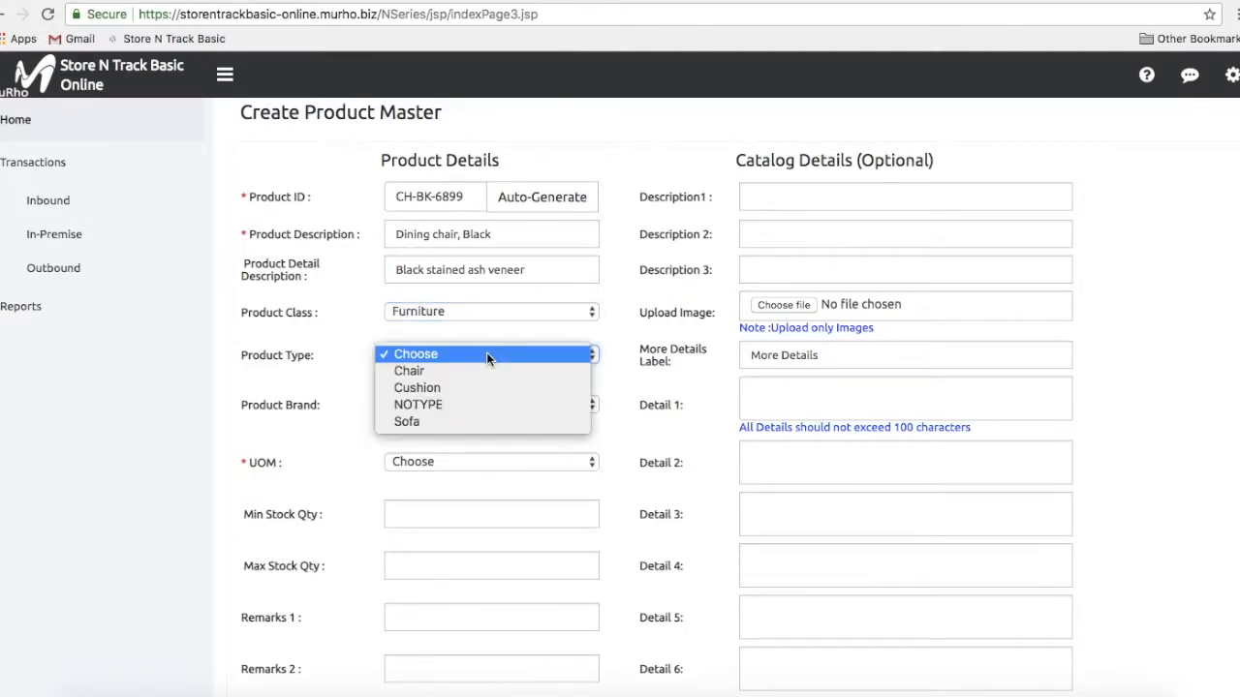
pyautogui.click(487, 369)
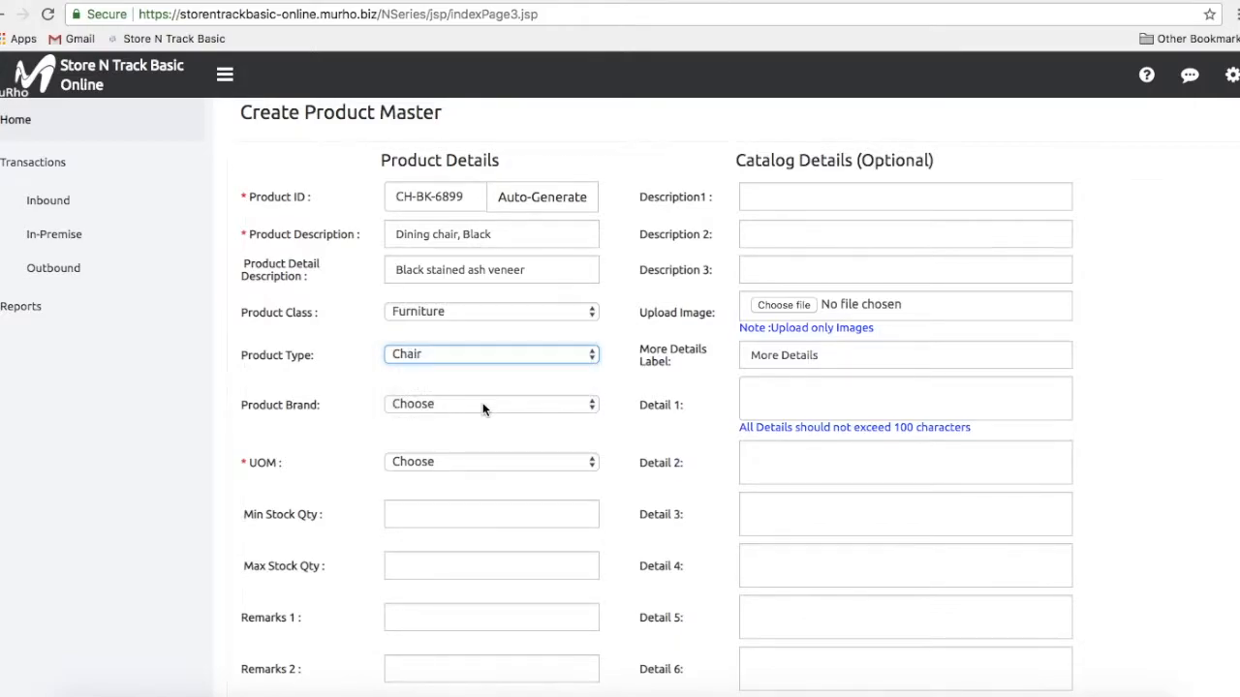
pyautogui.click(485, 402)
pyautogui.click(465, 522)
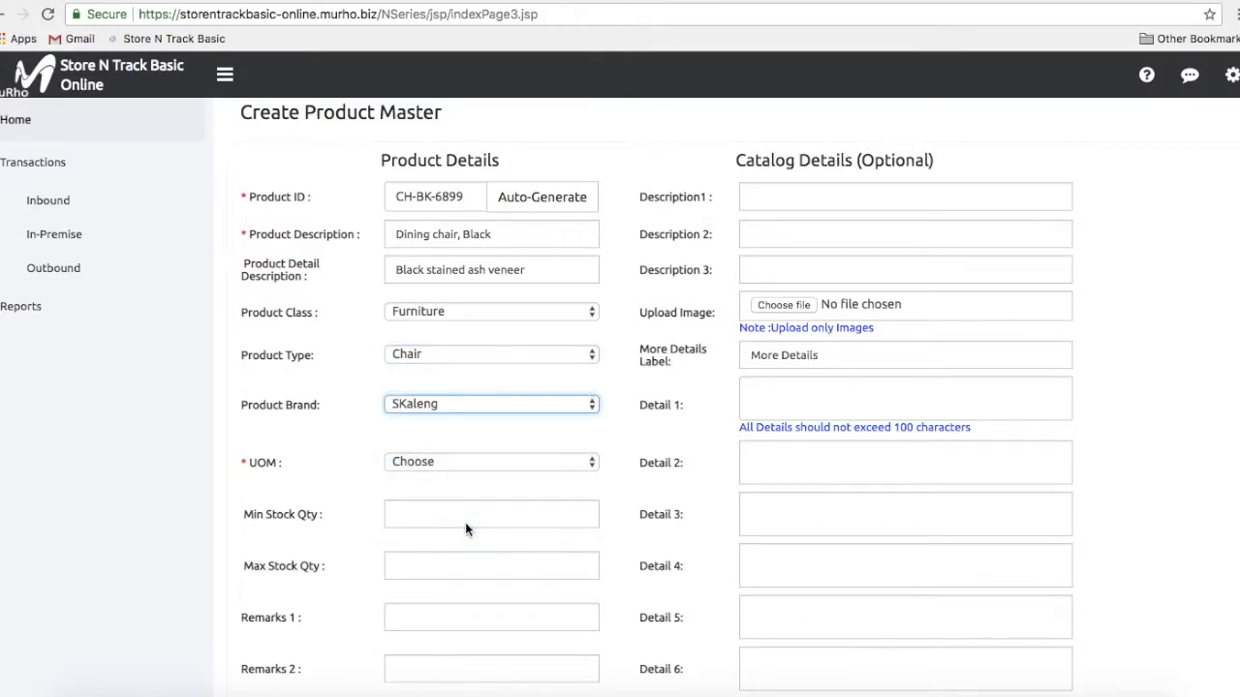
pyautogui.click(483, 462)
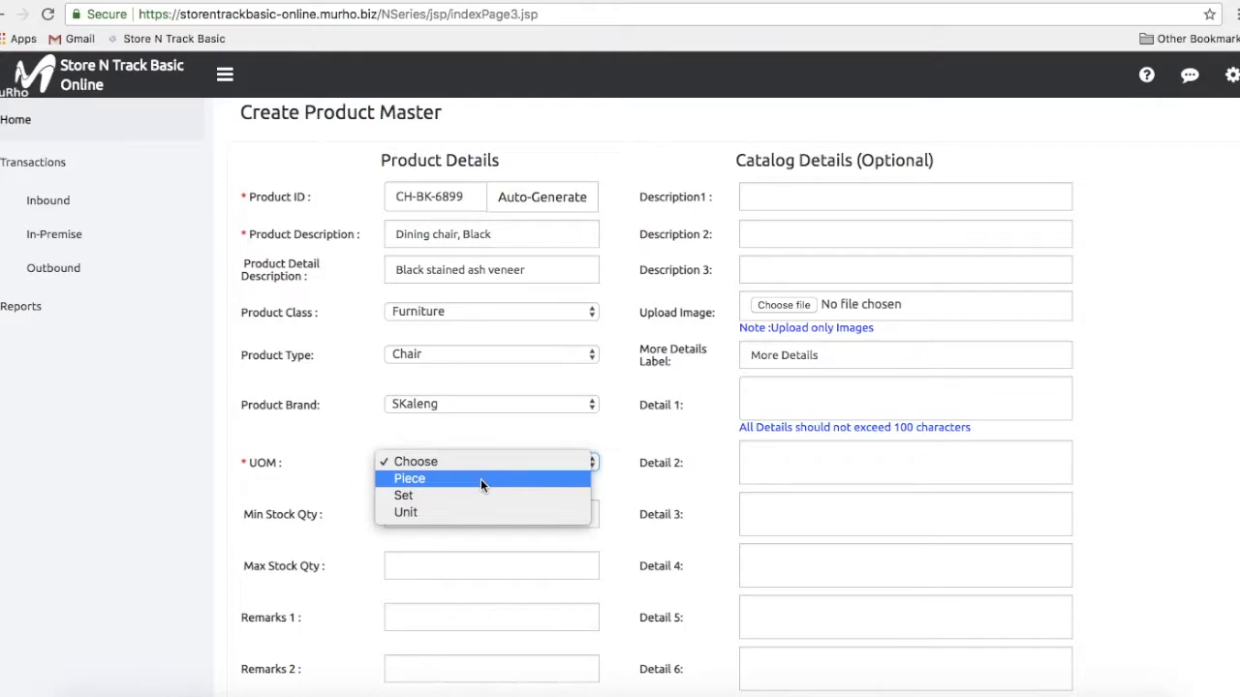
pyautogui.click(480, 478)
# Step: Set the product's minimum stock quantity to 50 and its maximum stock quantity to 100
pyautogui.scroll(-4, 480, 479)
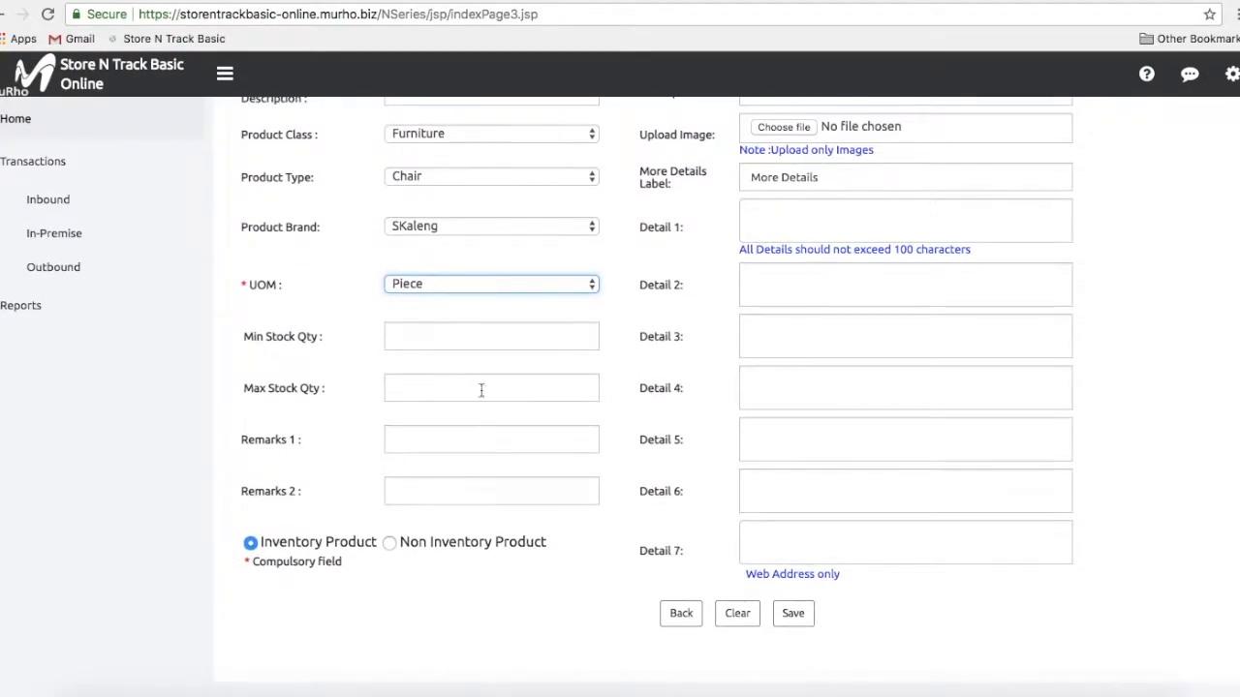
pyautogui.click(483, 339)
pyautogui.write('50')
pyautogui.click(475, 388)
pyautogui.write('100')
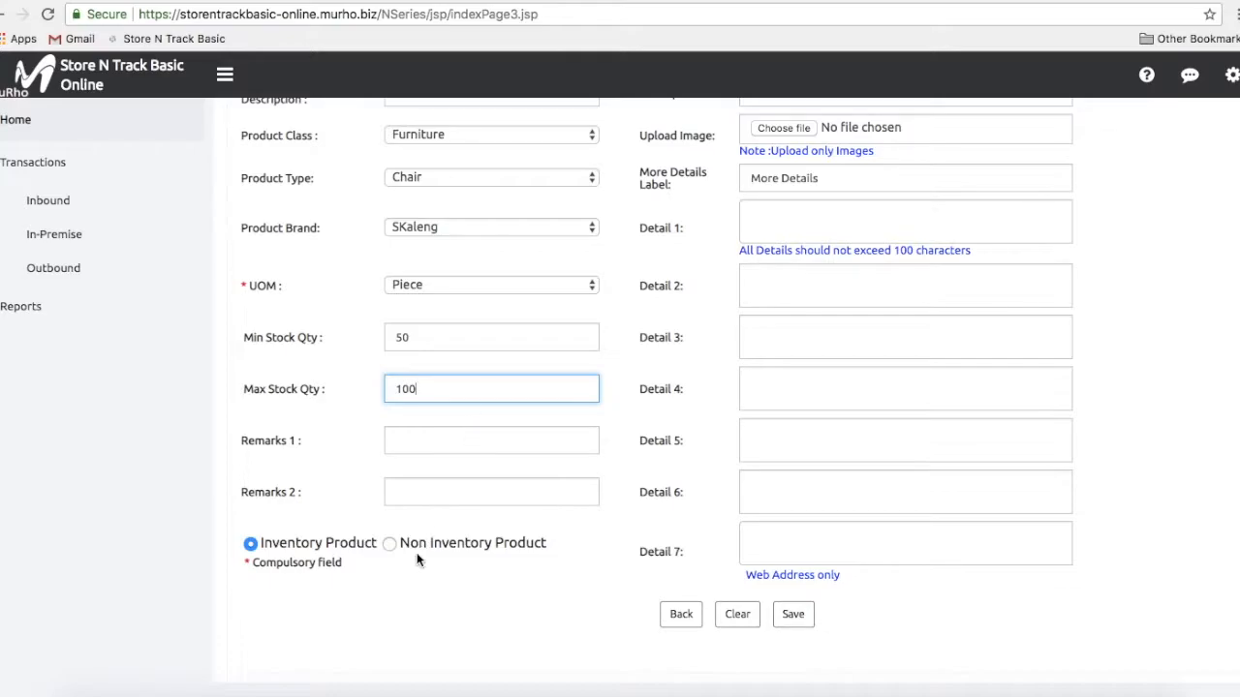
pyautogui.click(397, 561)
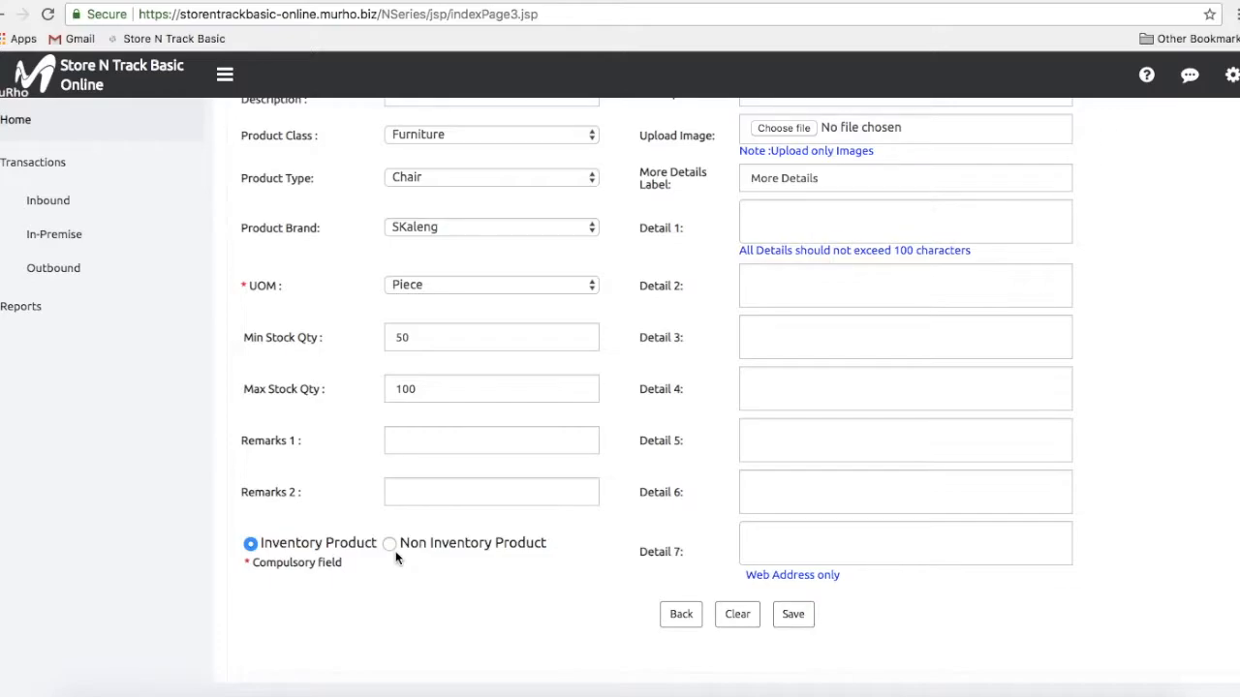
# Step: Fill the catalog details with Description1 "W42 x D40 x H56", Description 2 "Made in Singapore" and Detail 1 "Black stained ash veneer"
pyautogui.scroll(4, 395, 557)
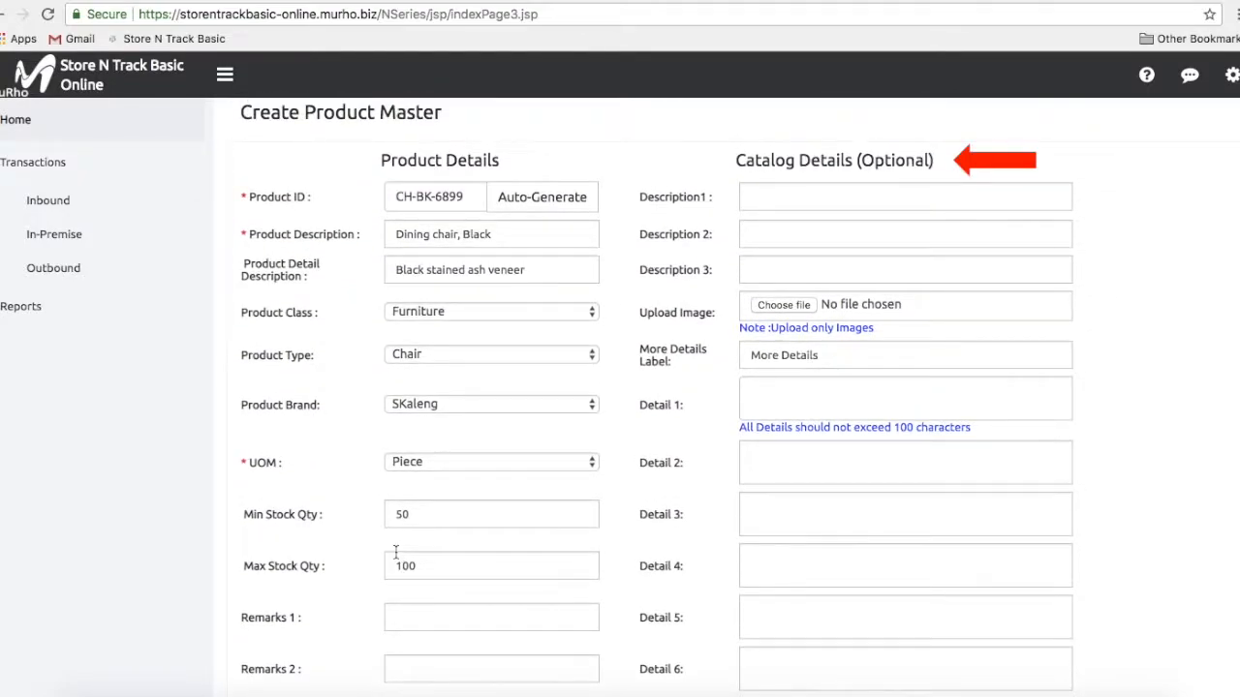
pyautogui.click(805, 197)
pyautogui.write('W42 x D40 x H56')
pyautogui.click(800, 231)
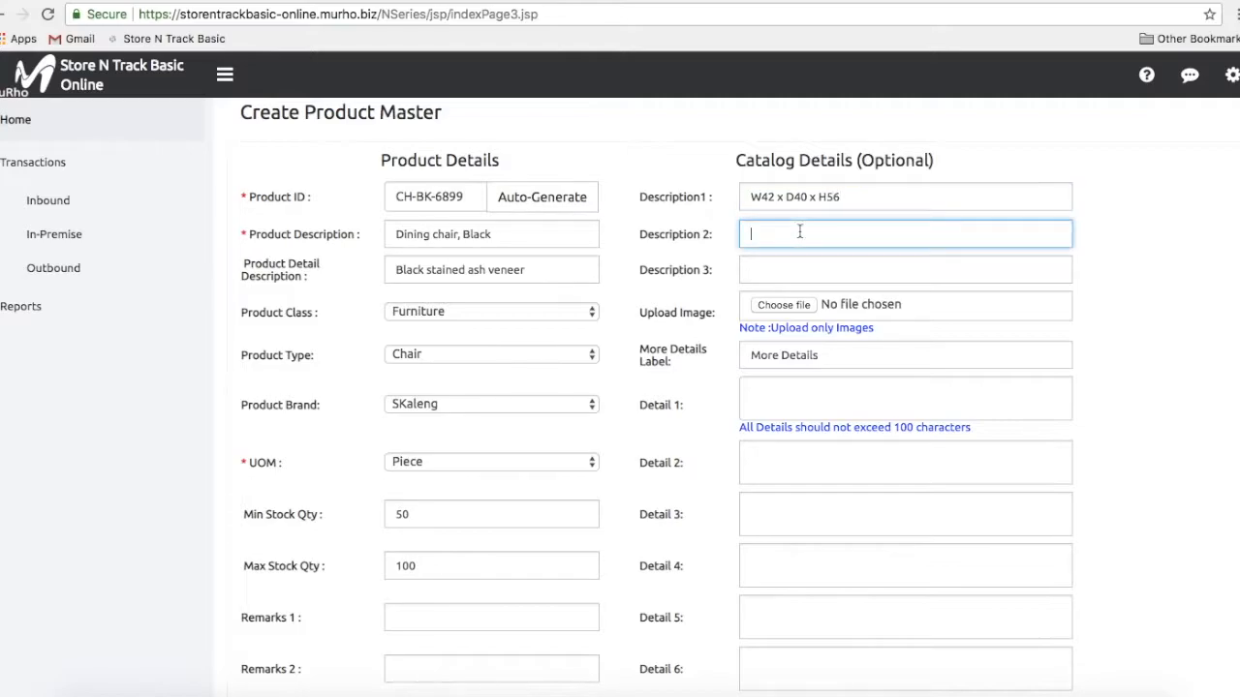
pyautogui.write('Made in Singapore')
pyautogui.click(794, 384)
pyautogui.write('Black stai')
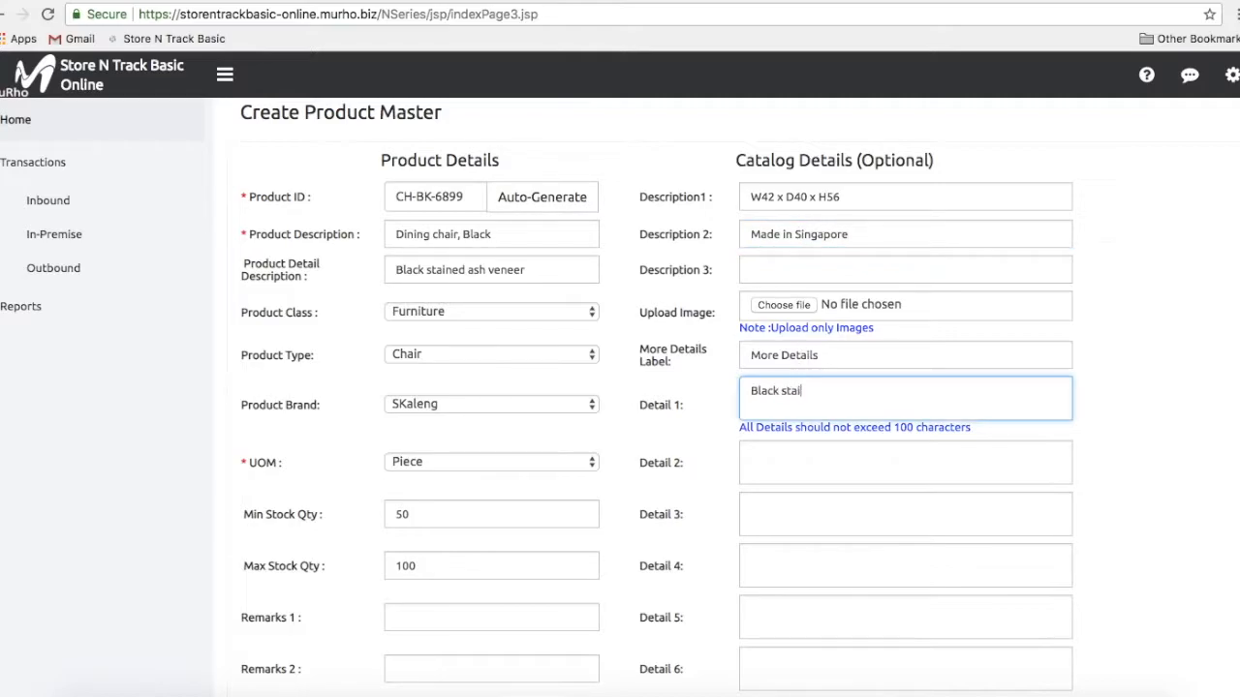
pyautogui.write('ned ash veneer')
# Step: Upload CH-BK-6899.png as the catalog image and save the new product
pyautogui.click(796, 306)
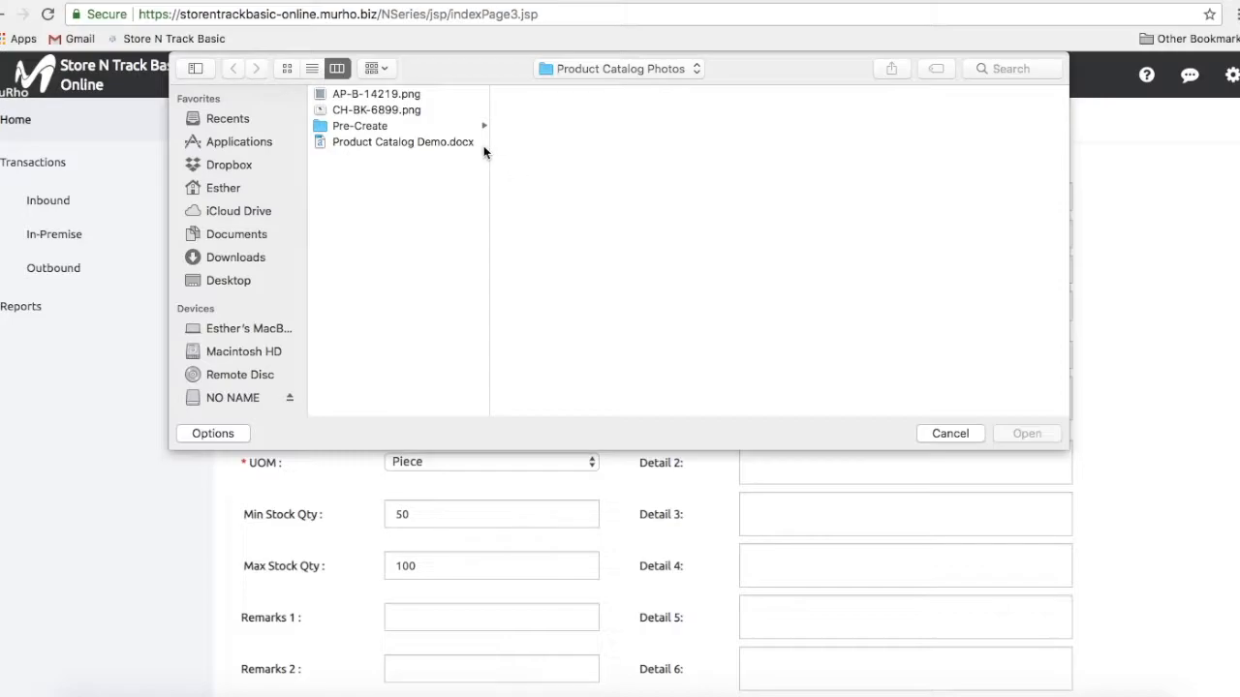
pyautogui.click(446, 111)
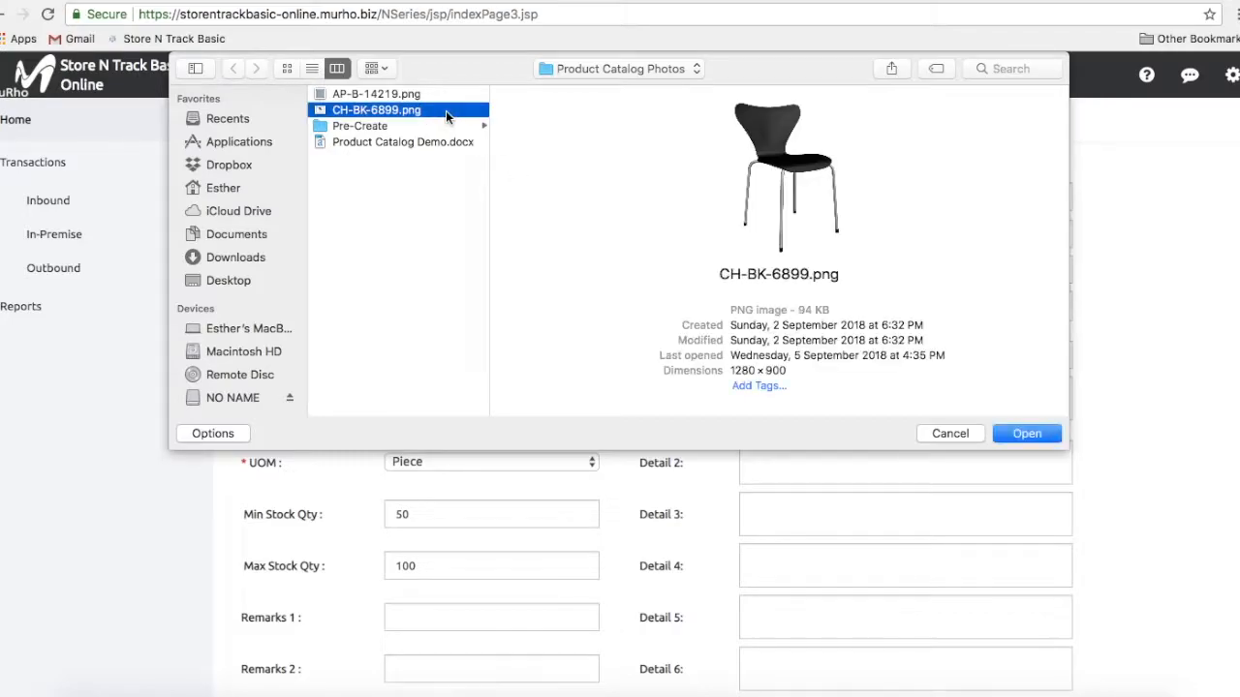
pyautogui.click(1006, 439)
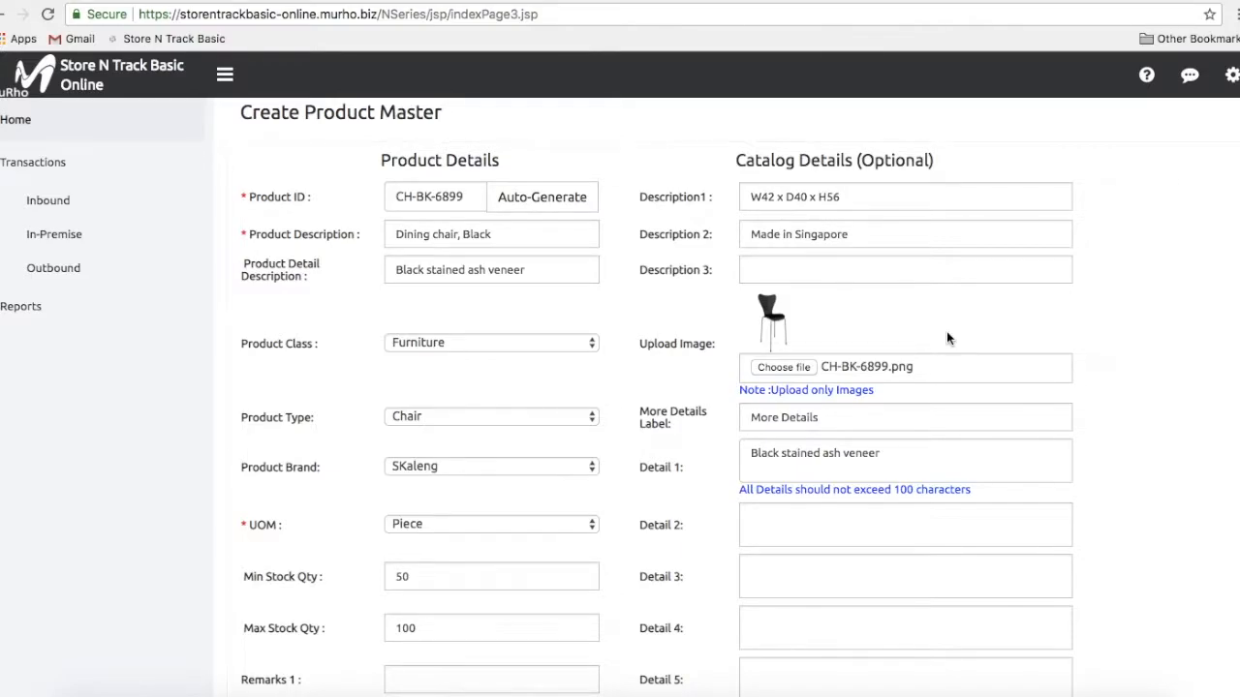
pyautogui.scroll(-5, 947, 332)
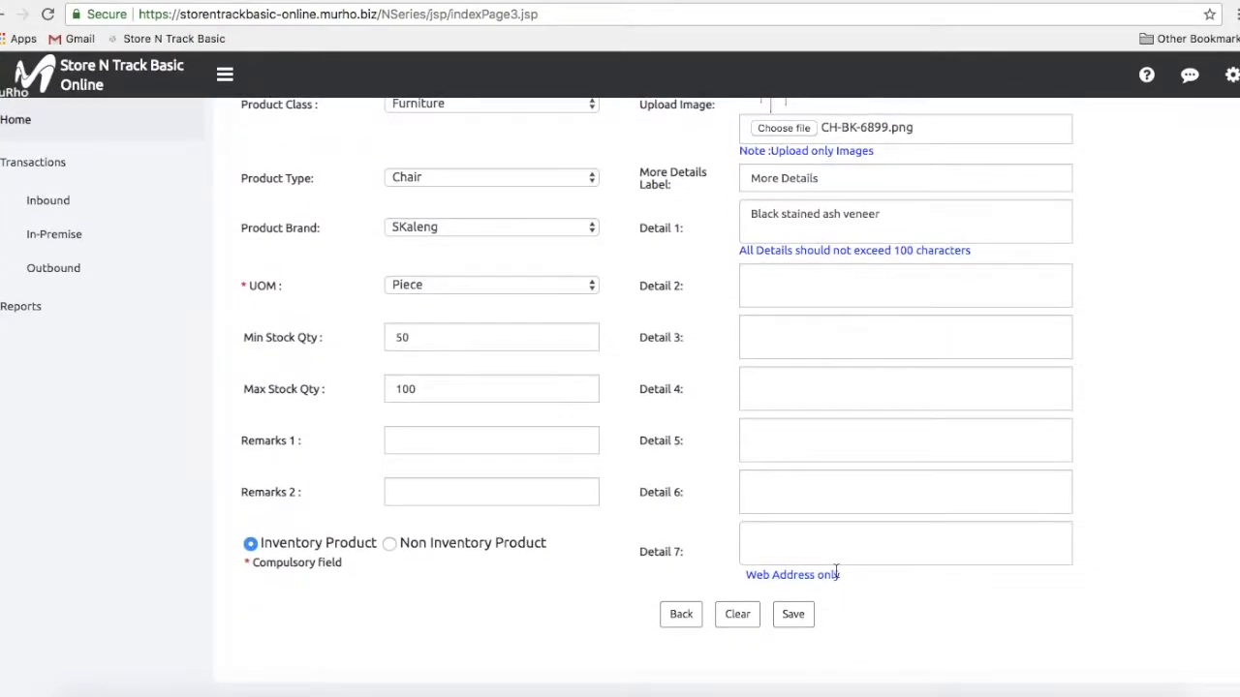
pyautogui.click(801, 623)
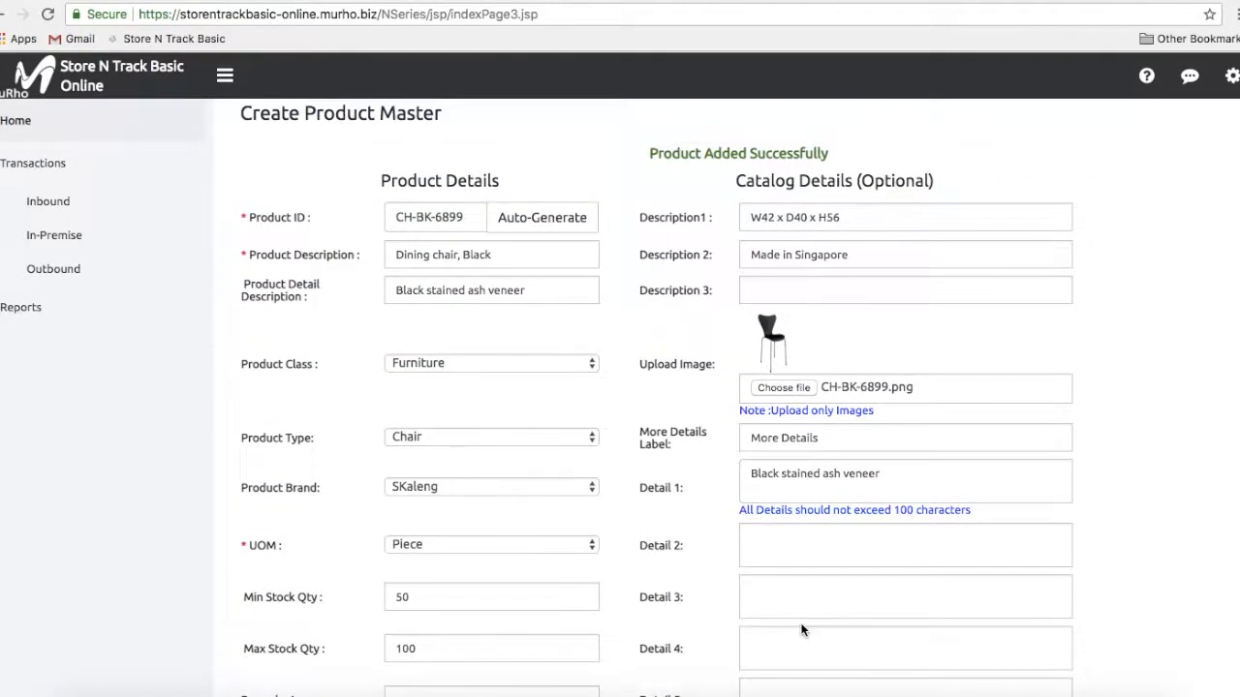
# Step: Open the product ID details for editing and load product AP-B-14219 from the product list
pyautogui.moveTo(472, 215); pyautogui.dragTo(390, 215)
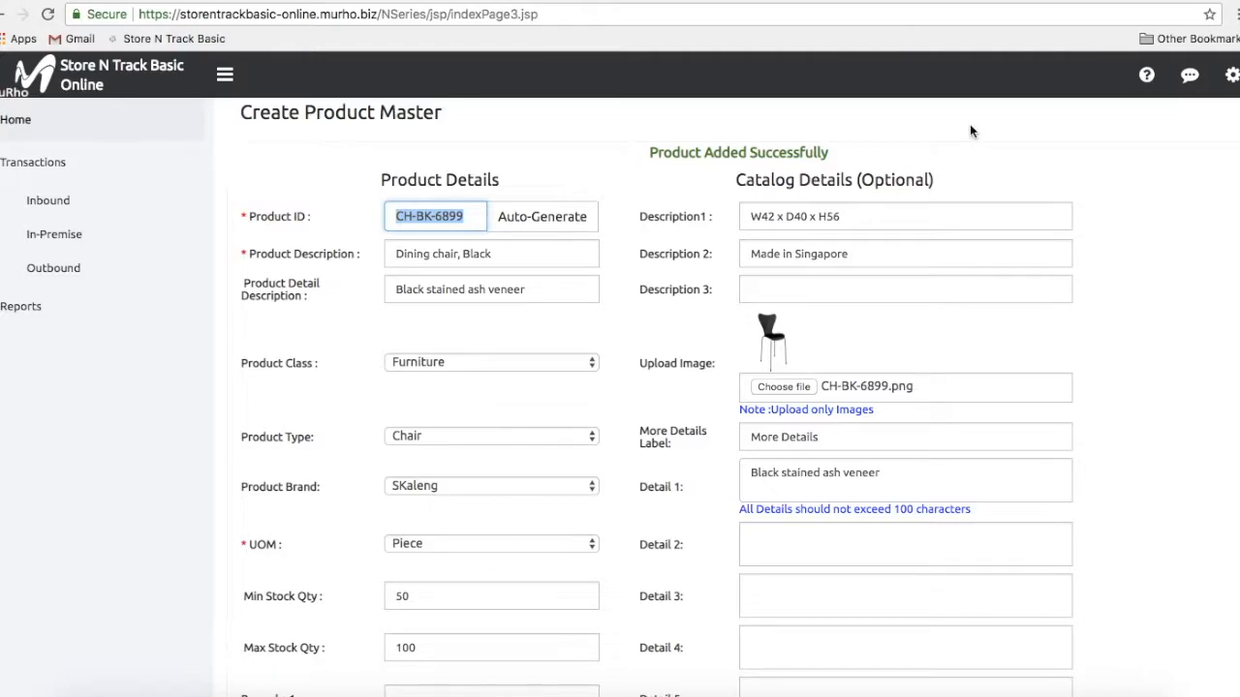
pyautogui.click(1234, 96)
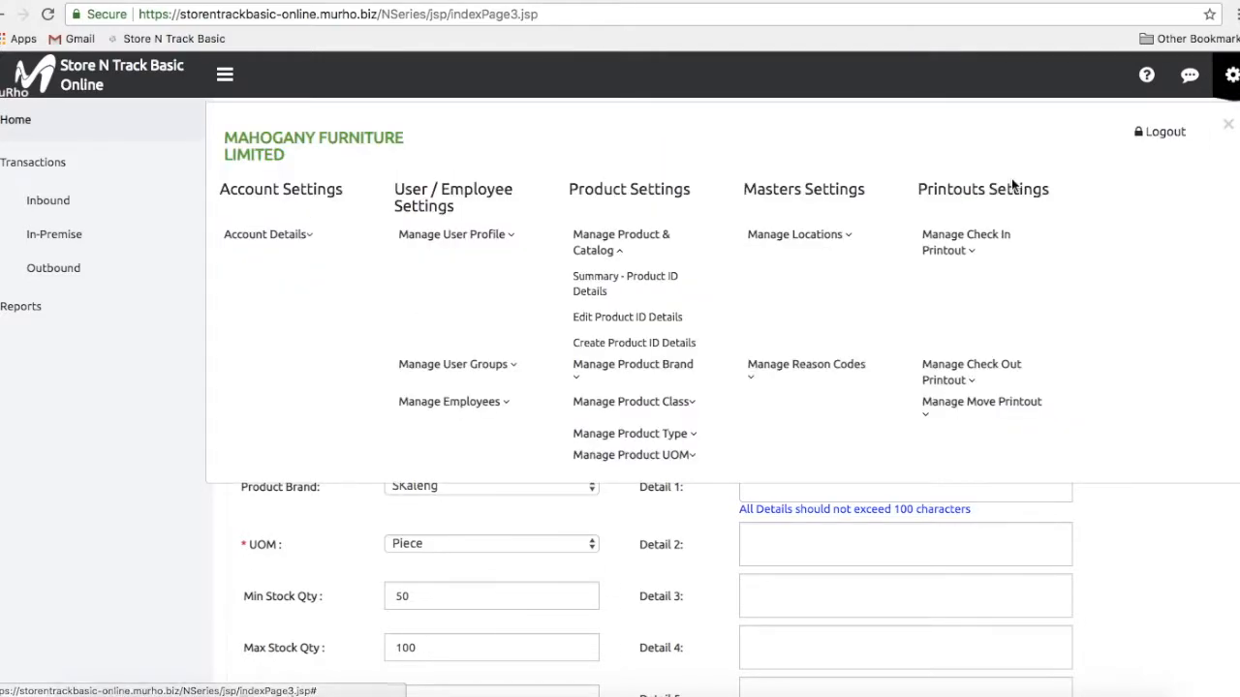
pyautogui.click(705, 322)
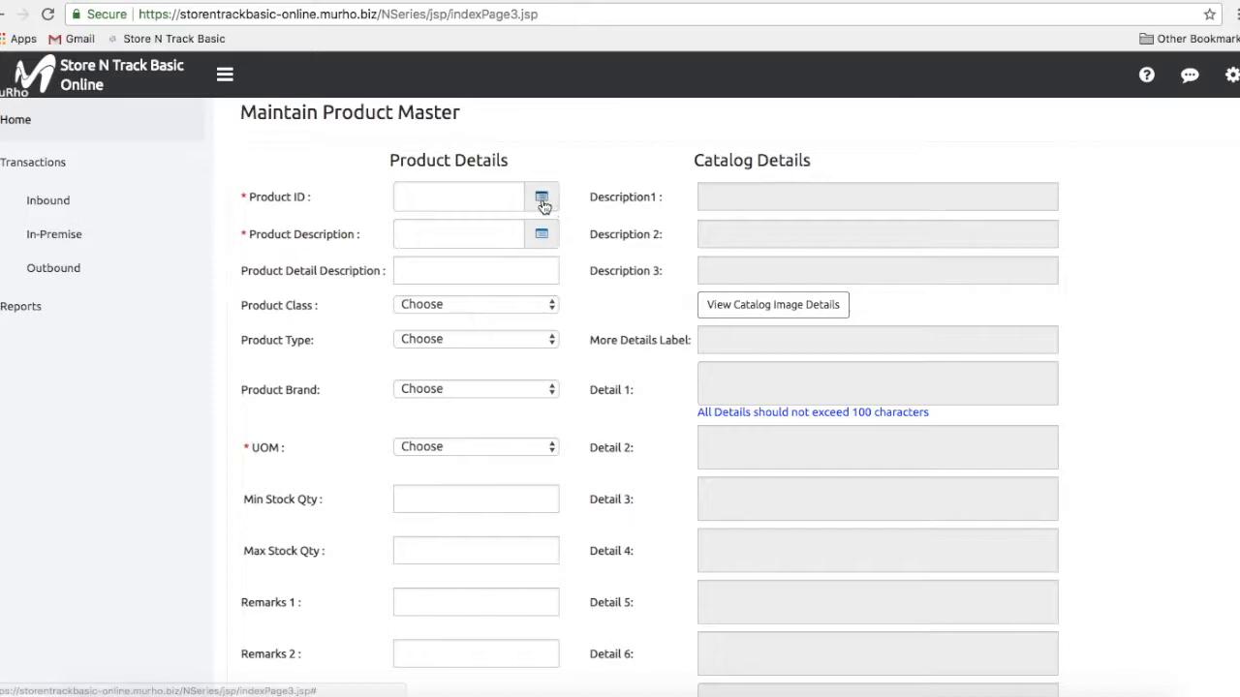
pyautogui.click(542, 199)
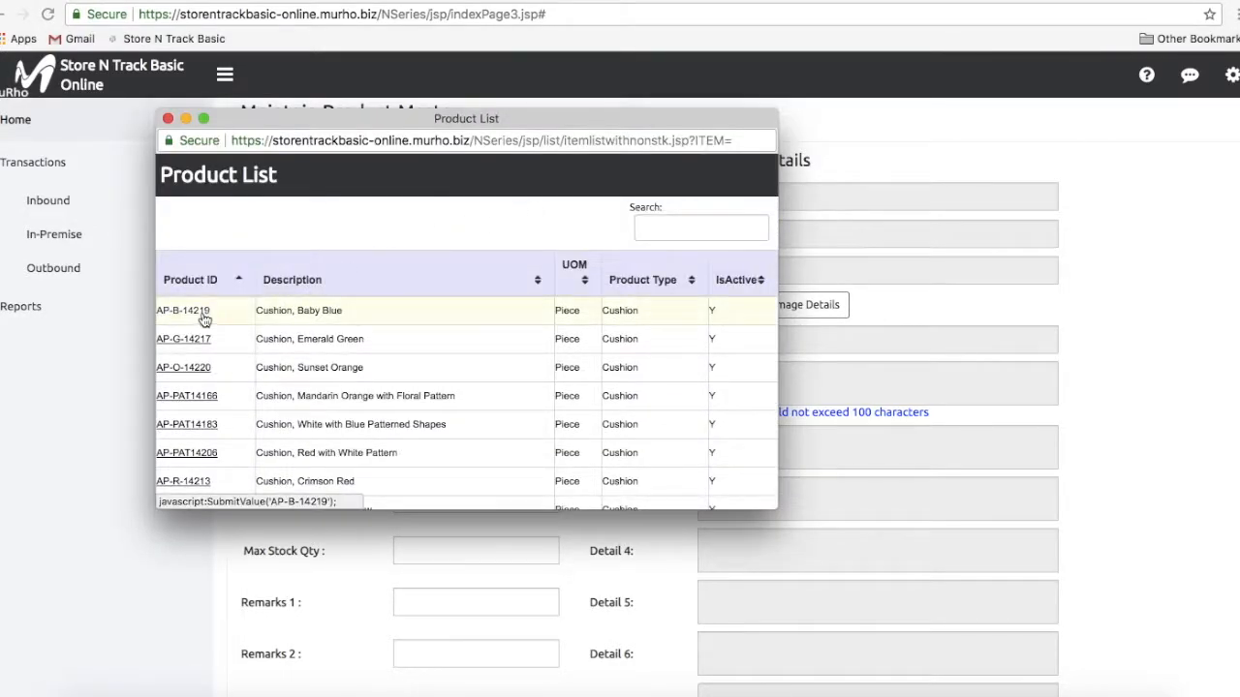
pyautogui.click(205, 321)
# Step: Enter "Fast moving item" as Remarks 1 for the baby blue cushion
pyautogui.scroll(-3, 268, 315)
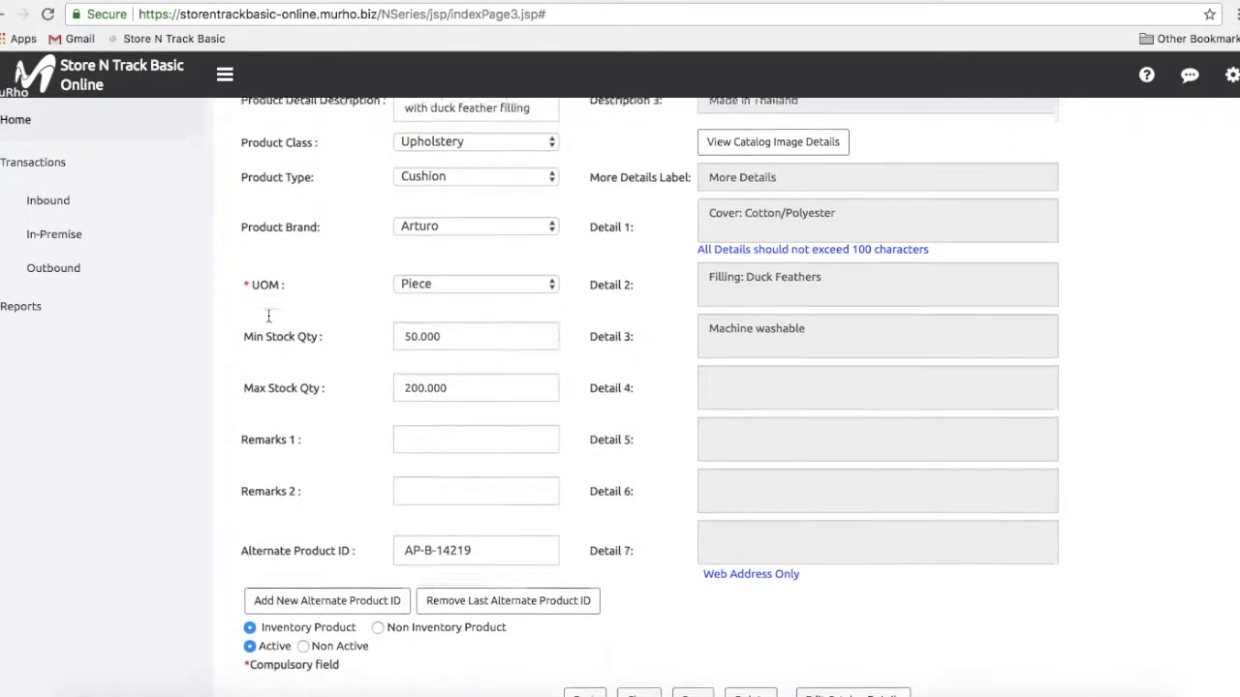
pyautogui.scroll(-1, 268, 315)
pyautogui.click(414, 400)
pyautogui.write('Fast moving item')
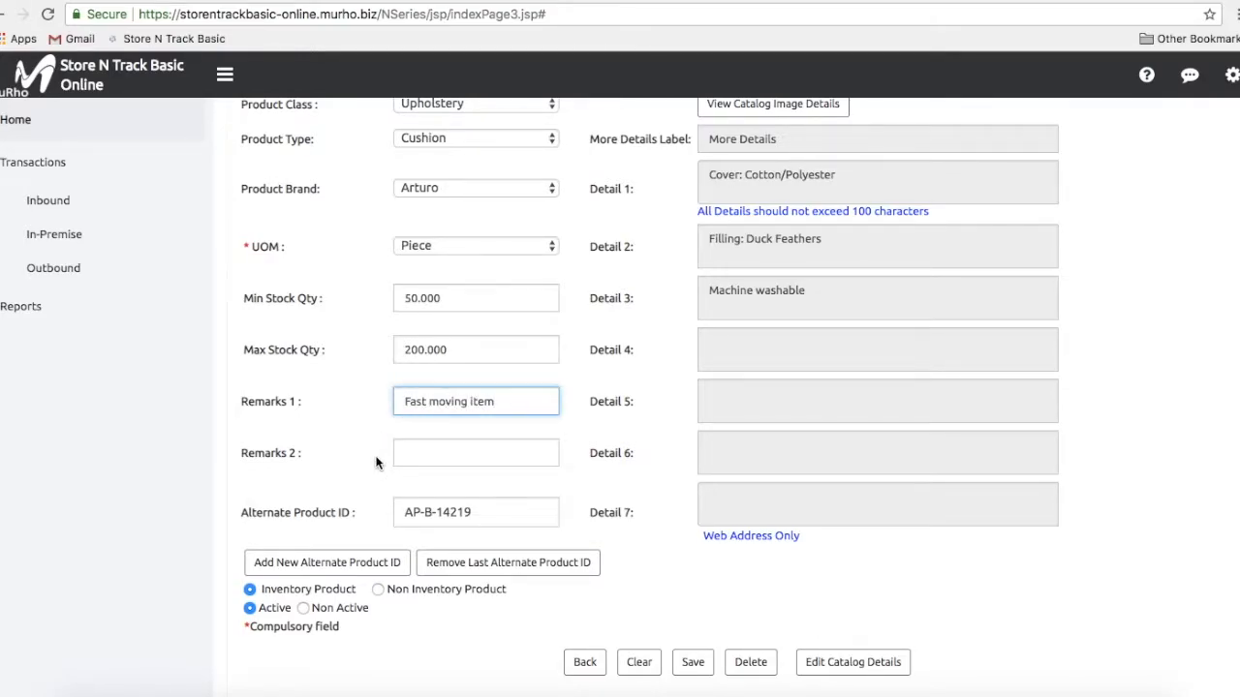
# Step: Add PIL14219 as a second alternate product ID for the cushion
pyautogui.click(376, 521)
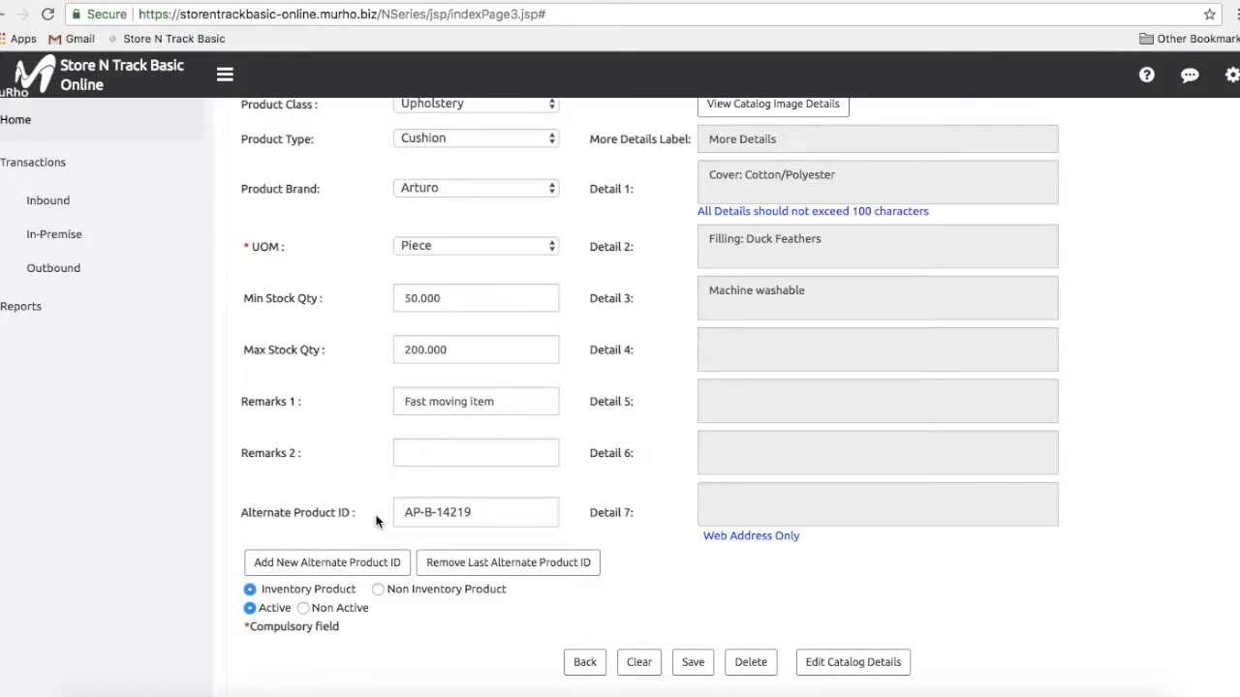
pyautogui.click(377, 566)
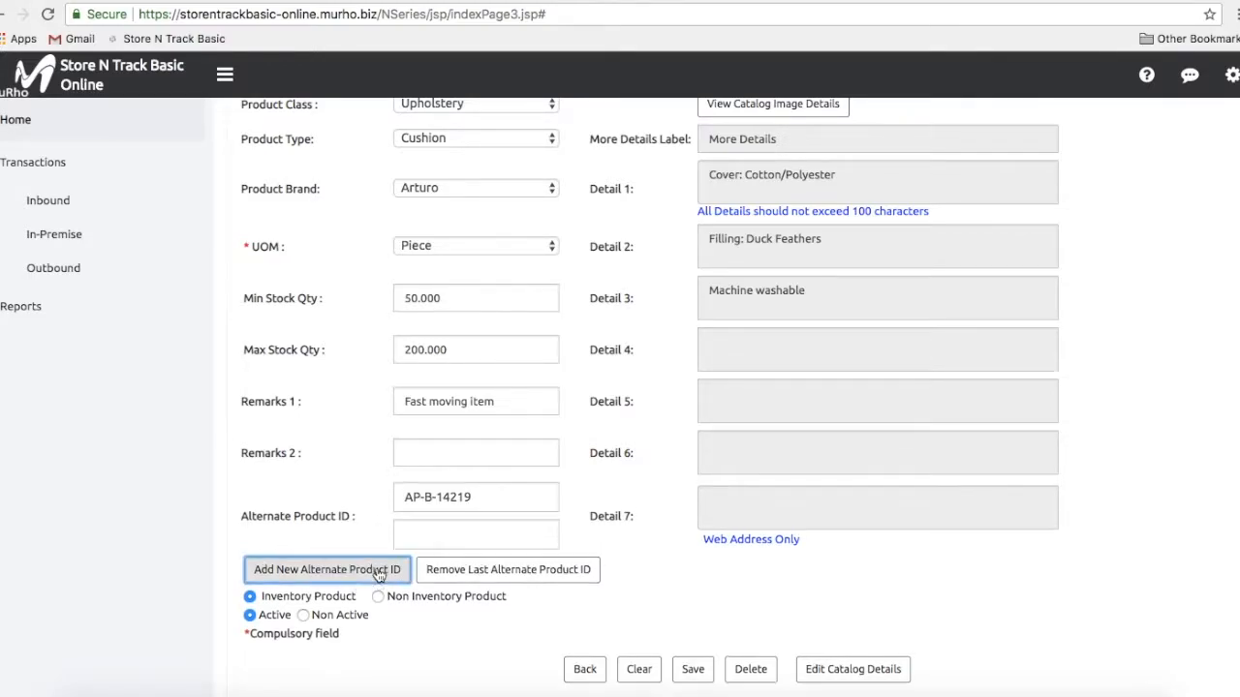
pyautogui.click(409, 533)
pyautogui.write('PIL14219')
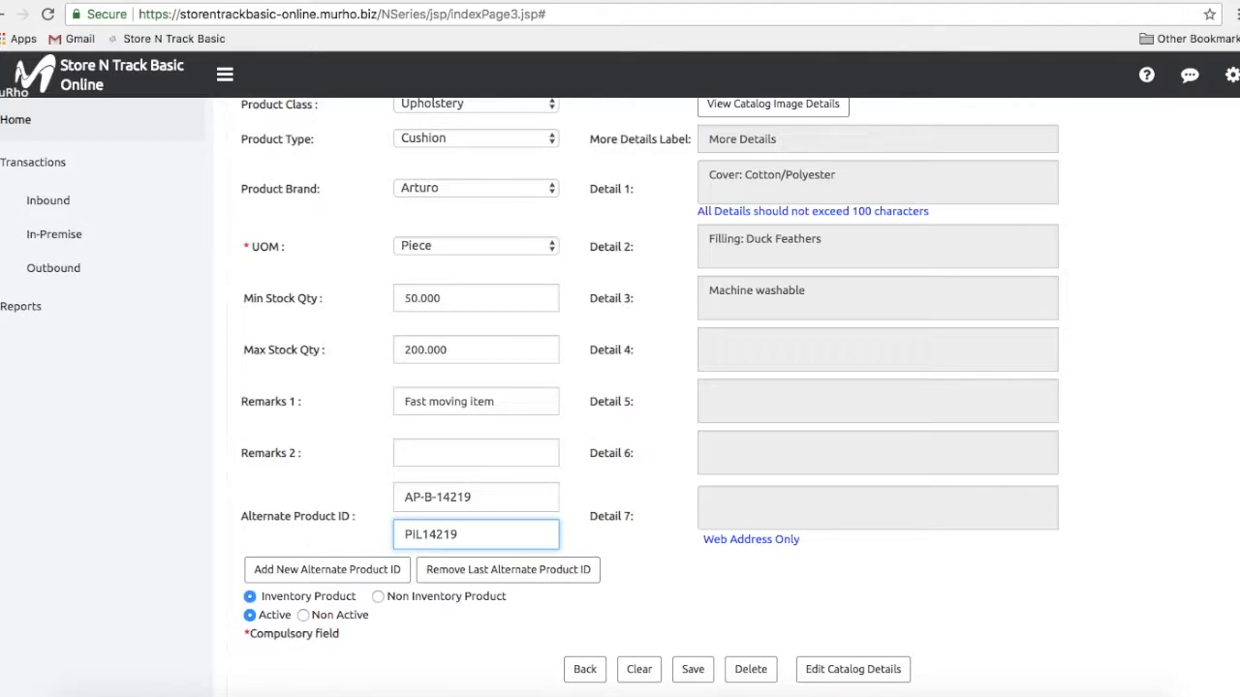
pyautogui.click(366, 629)
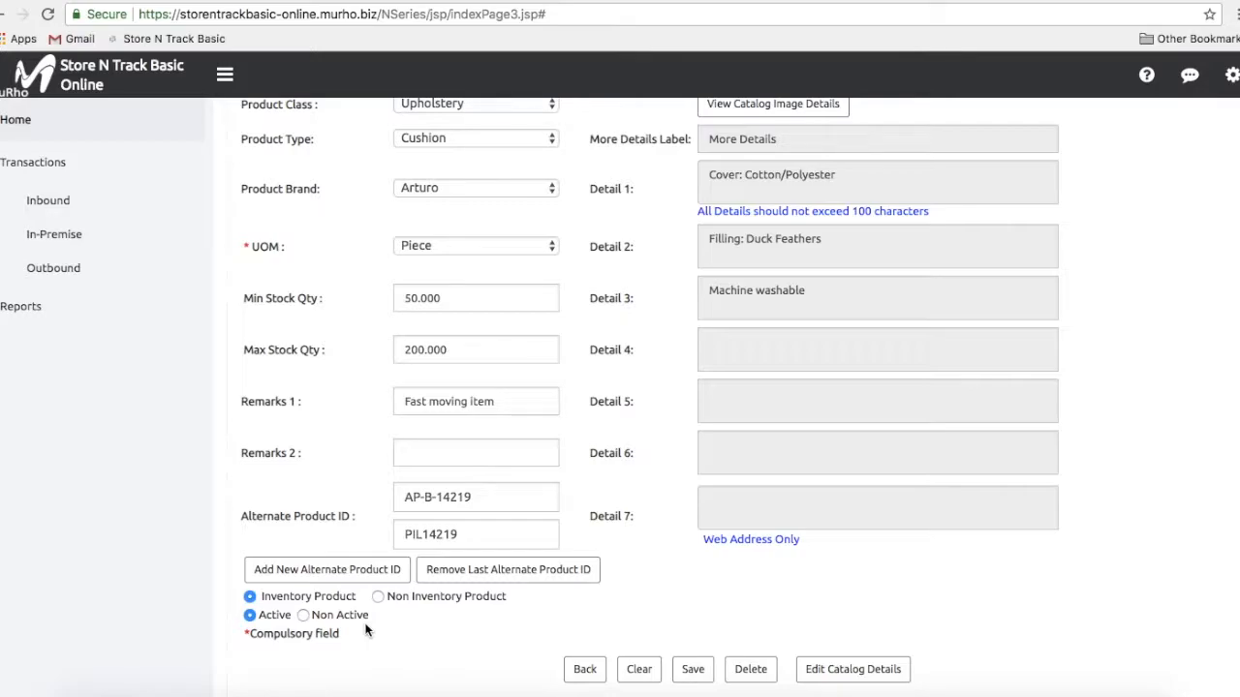
# Step: Try to delete the baby blue cushion product and confirm the deletion request
pyautogui.scroll(-1, 366, 629)
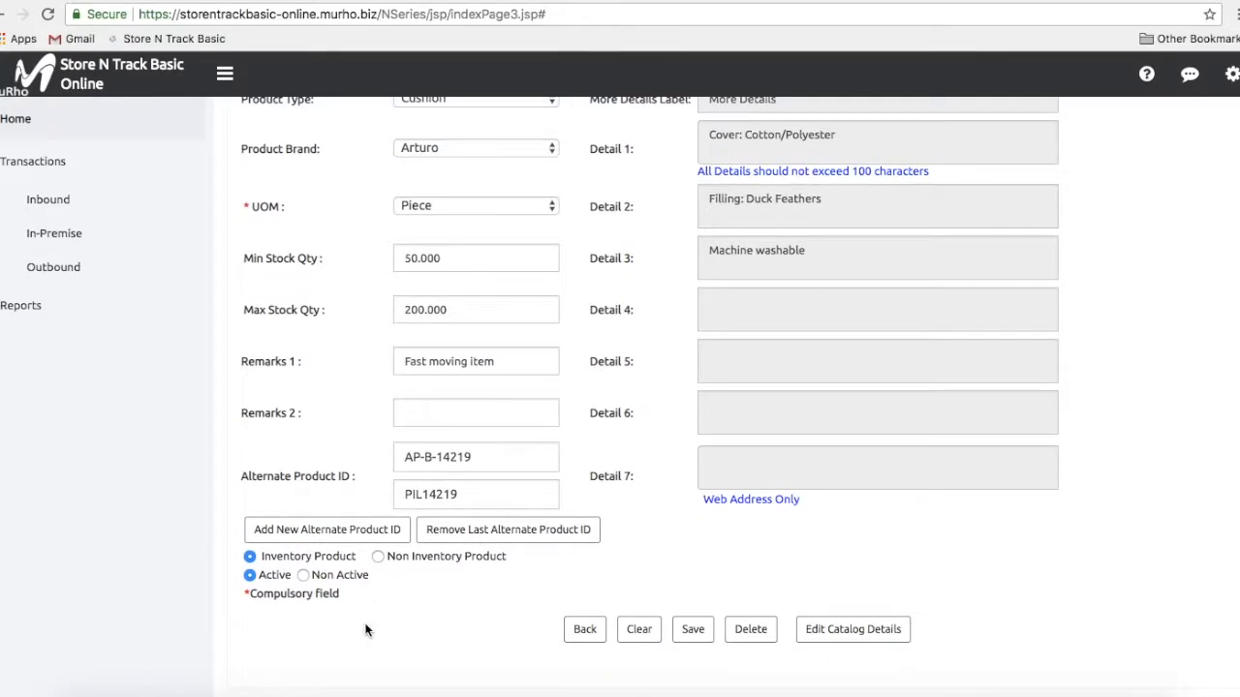
pyautogui.click(741, 634)
pyautogui.click(763, 134)
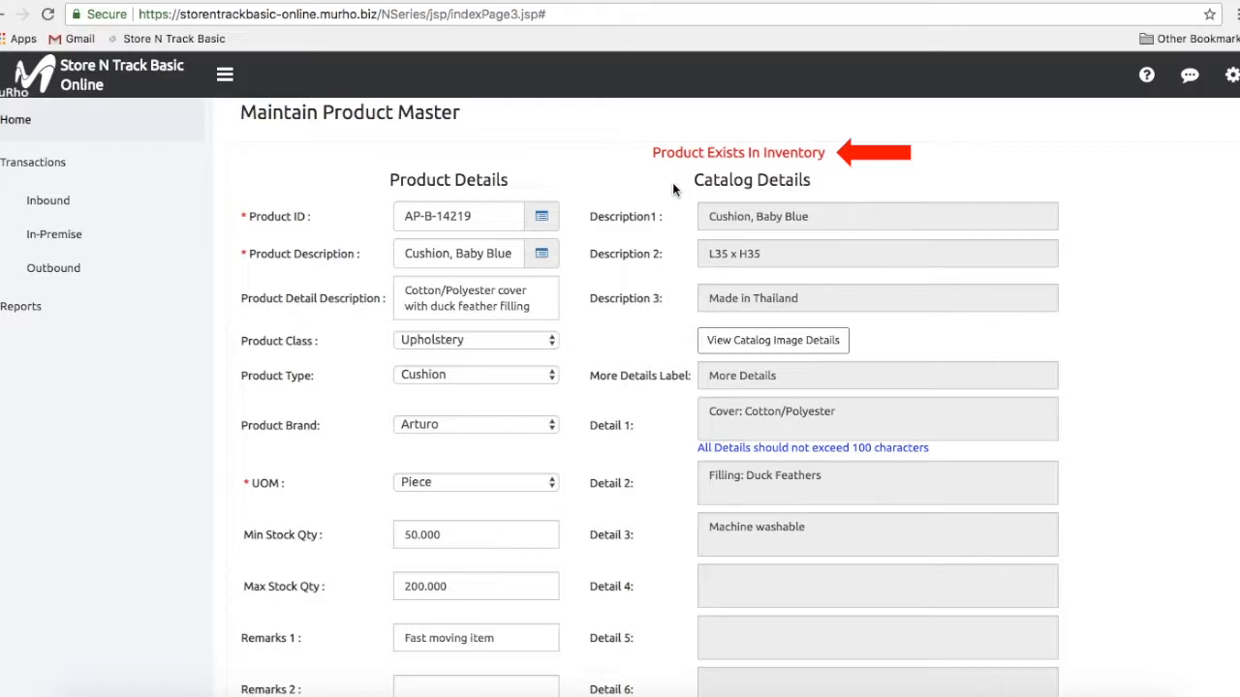
# Step: Save the edited product details of the baby blue cushion and confirm the save
pyautogui.click(179, 269)
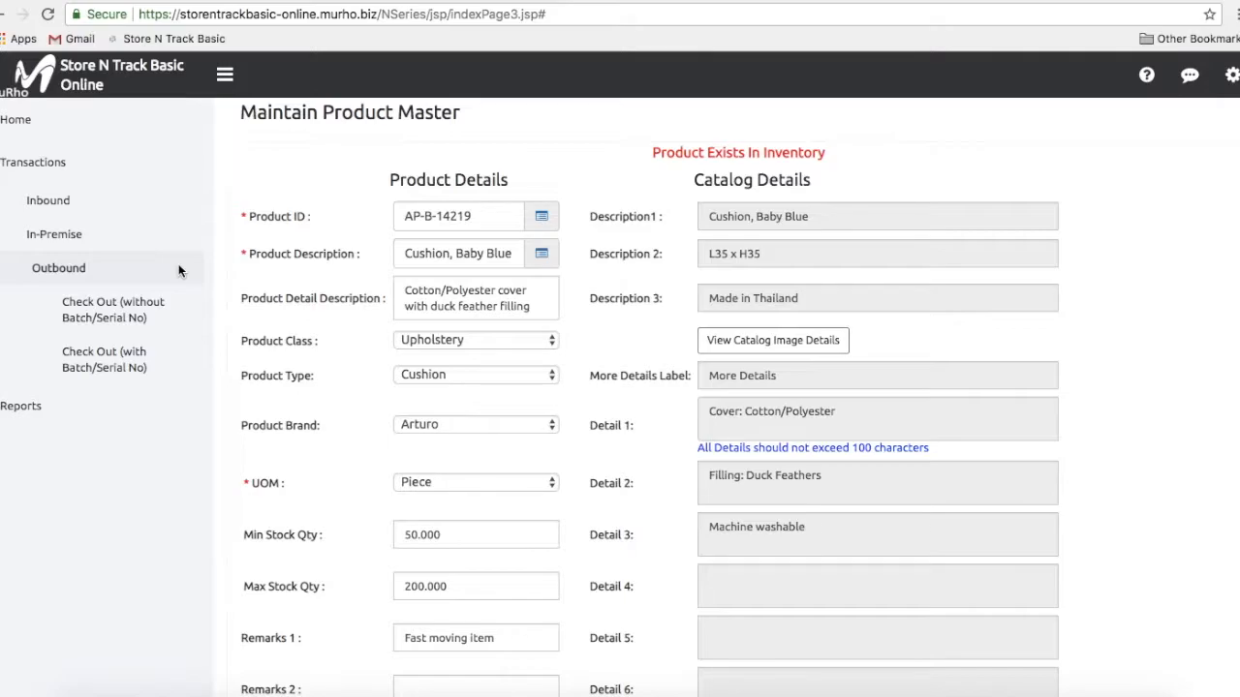
pyautogui.scroll(-5, 178, 266)
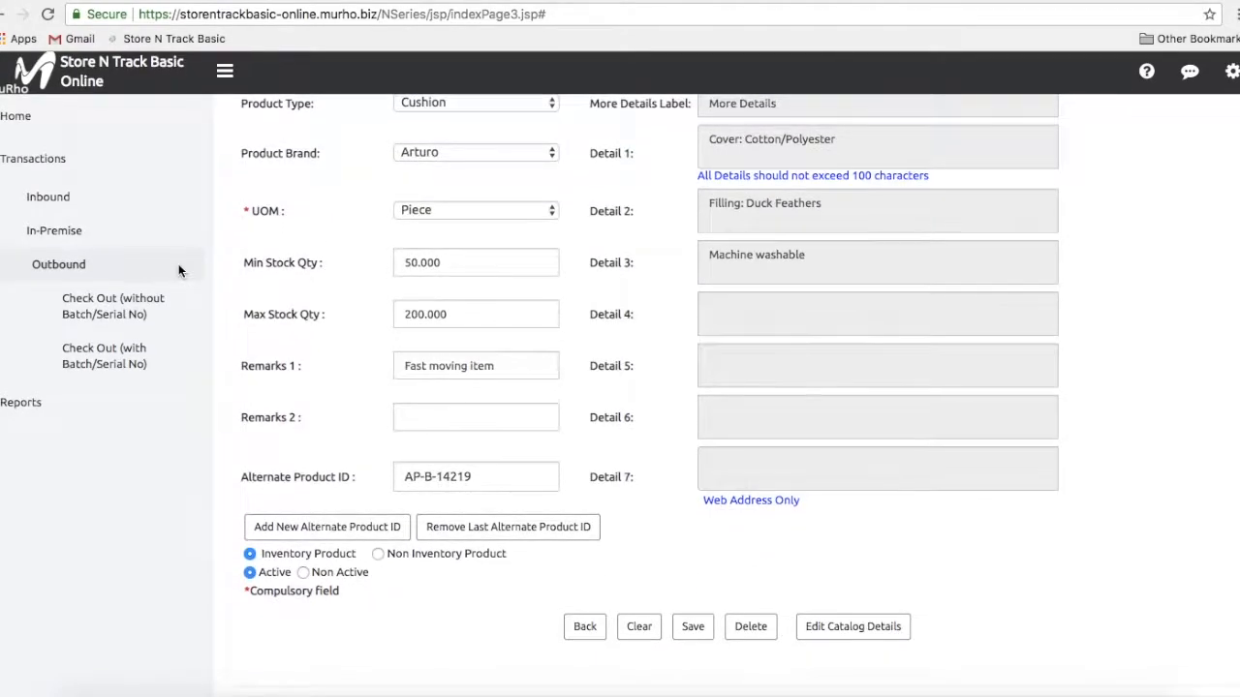
pyautogui.click(690, 635)
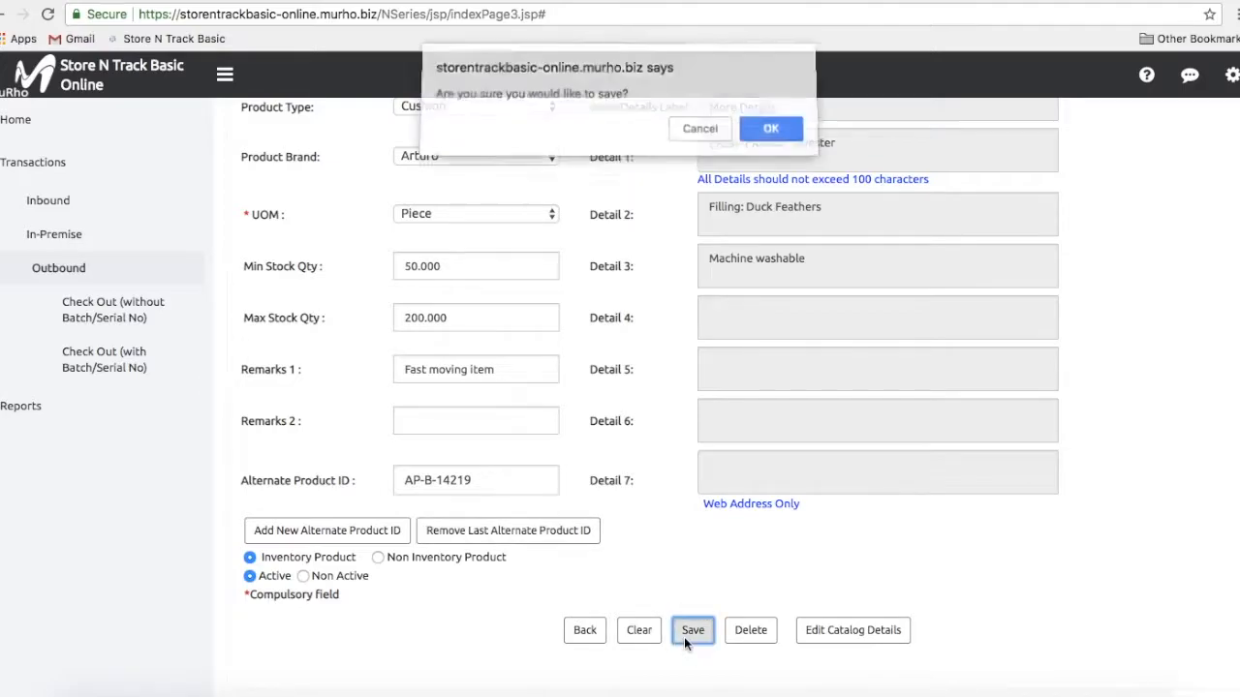
pyautogui.click(771, 134)
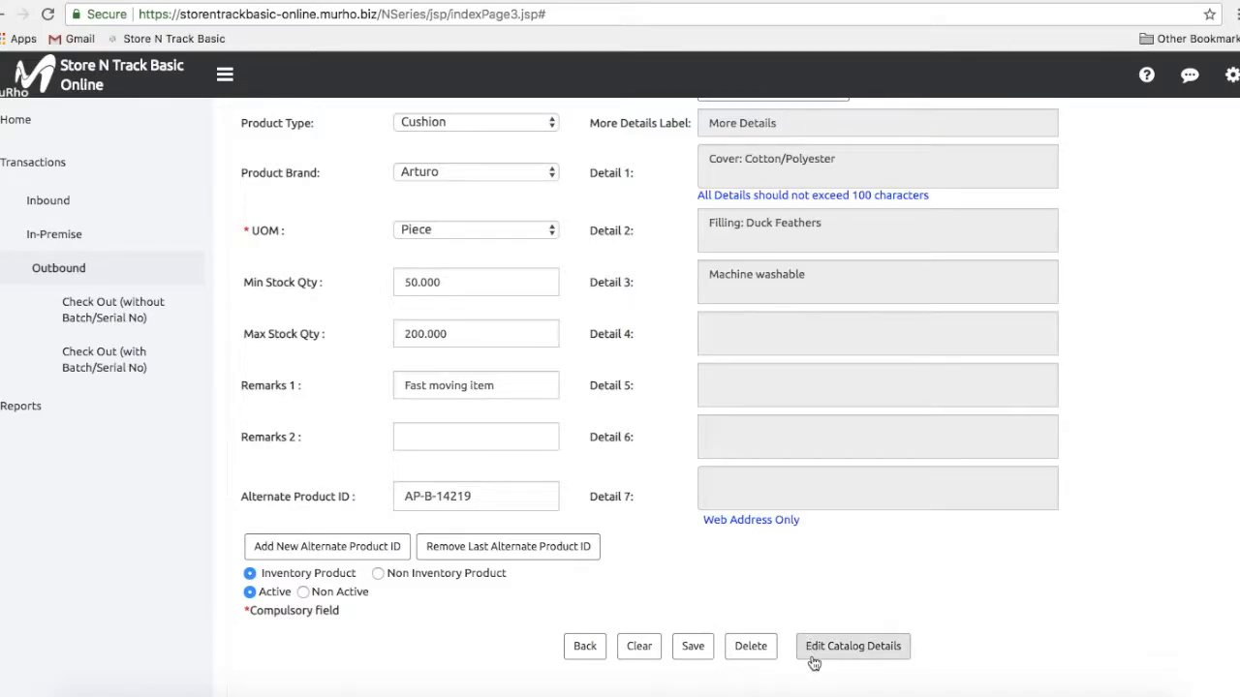
# Step: Open the baby blue cushion's catalog details for editing and enter "Do not bleach" as Detail 4
pyautogui.click(852, 646)
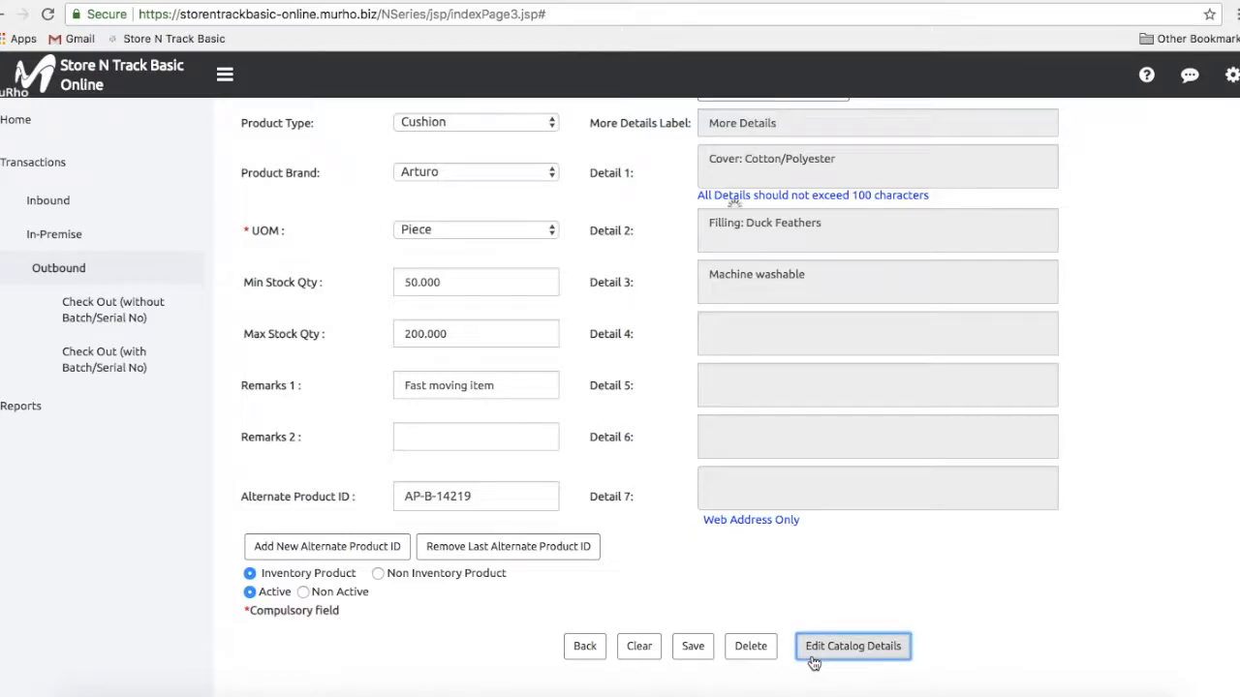
pyautogui.click(725, 666)
pyautogui.write('Do not bleach')
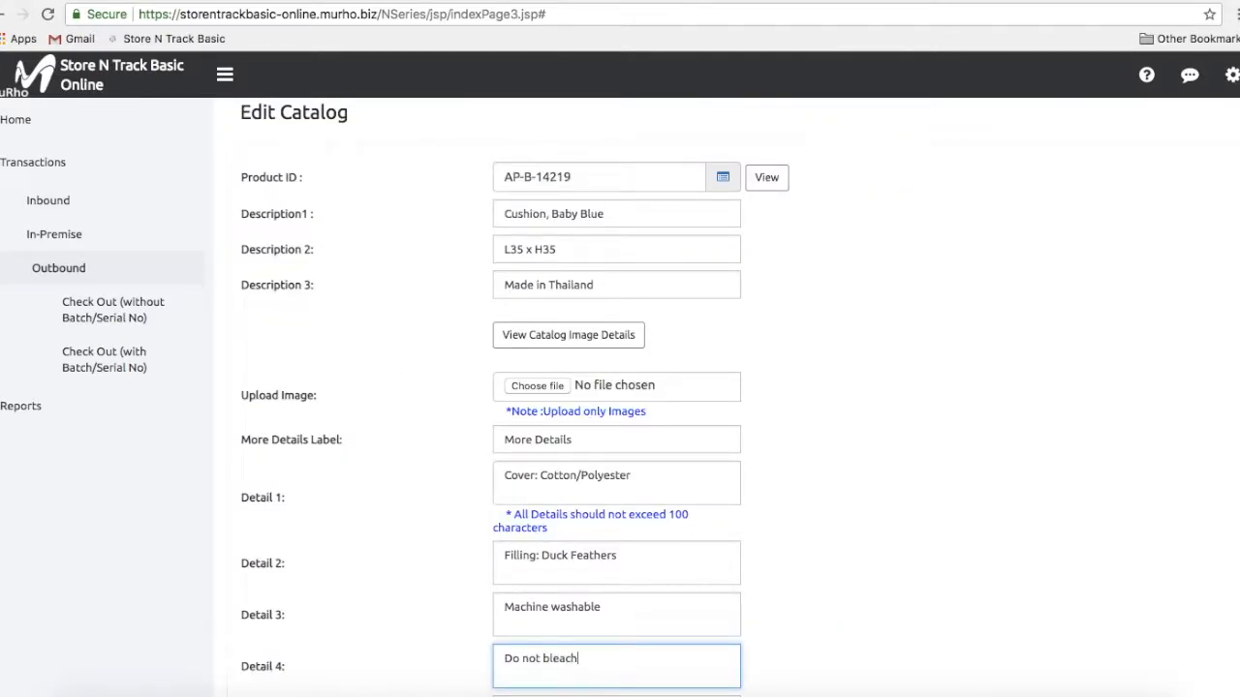
# Step: Choose AP-B-14219.png as the cushion's catalog image and save the edited catalog details
pyautogui.click(563, 389)
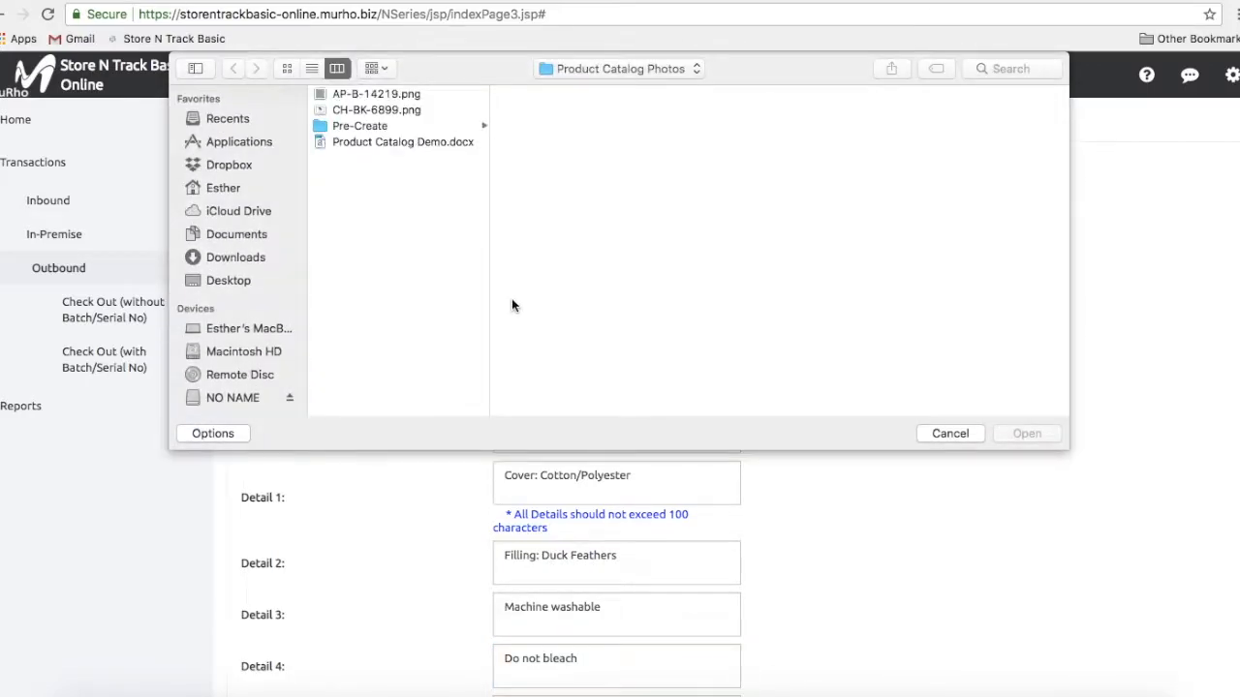
pyautogui.click(424, 94)
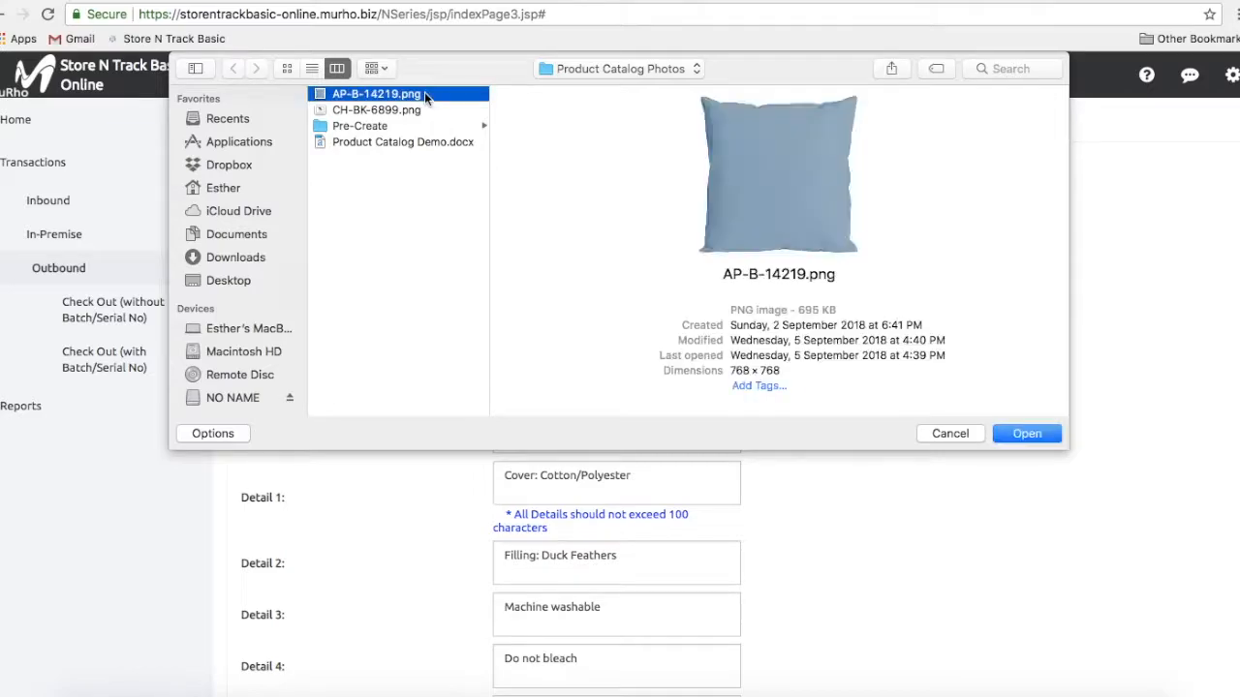
pyautogui.click(1025, 434)
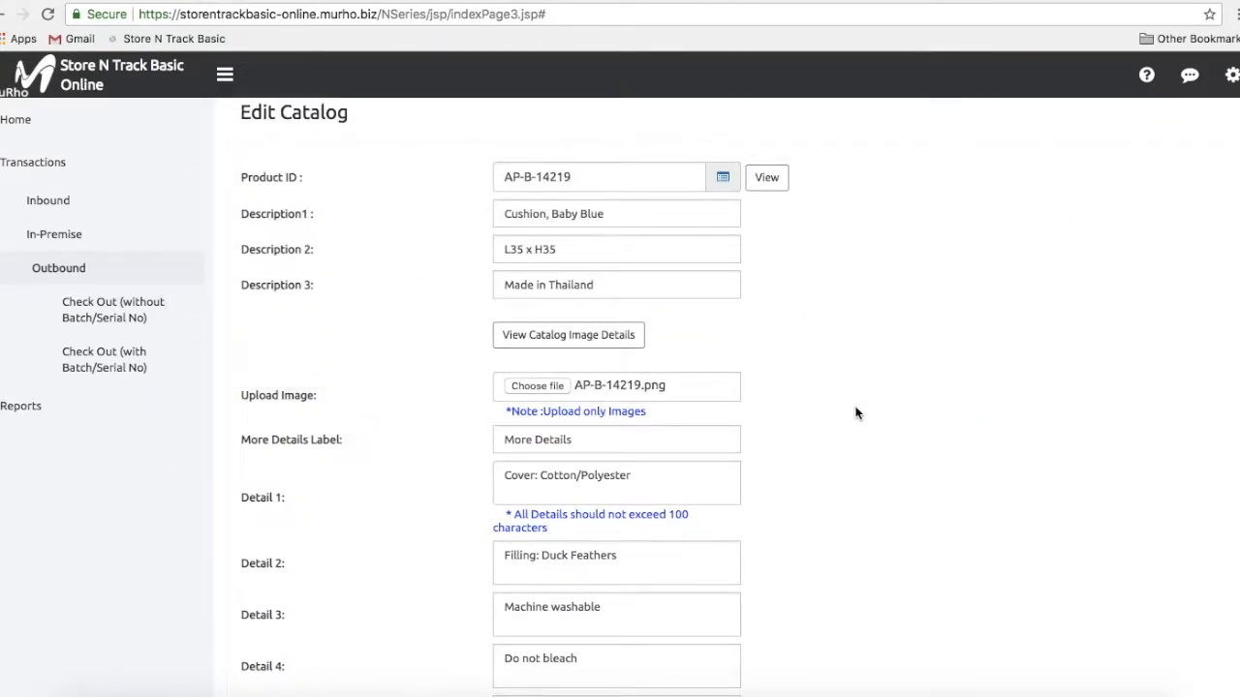
pyautogui.scroll(-5, 855, 414)
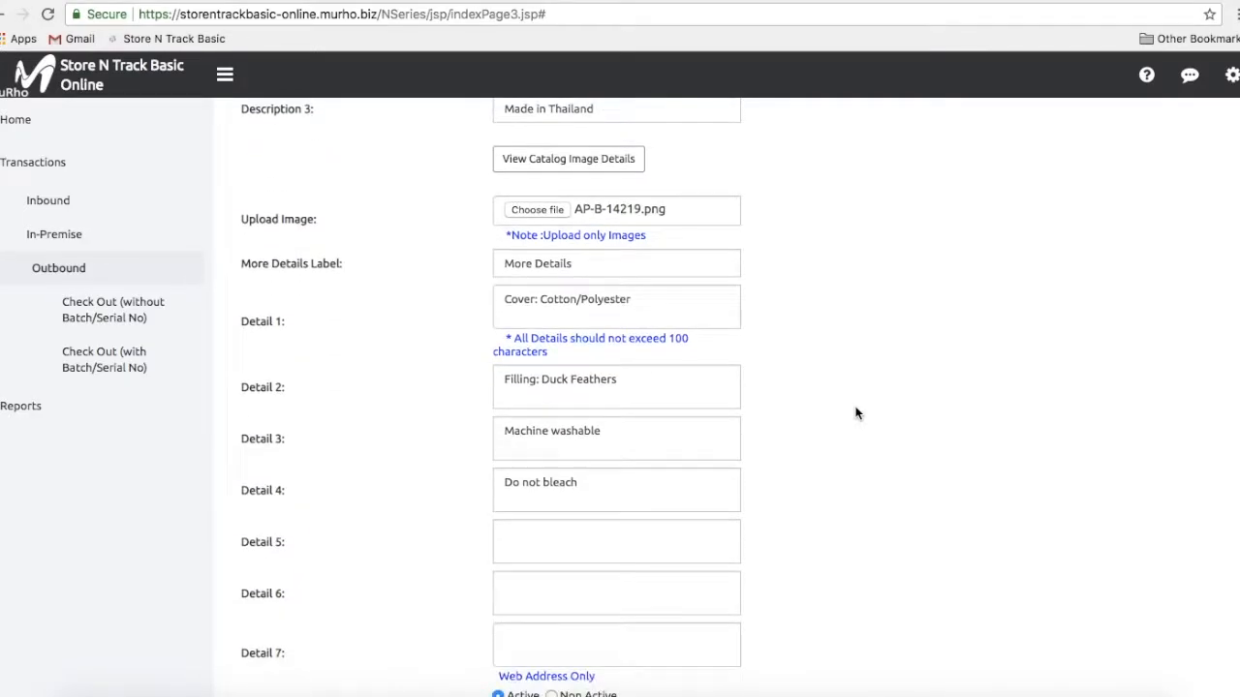
pyautogui.click(774, 669)
pyautogui.scroll(5, 776, 664)
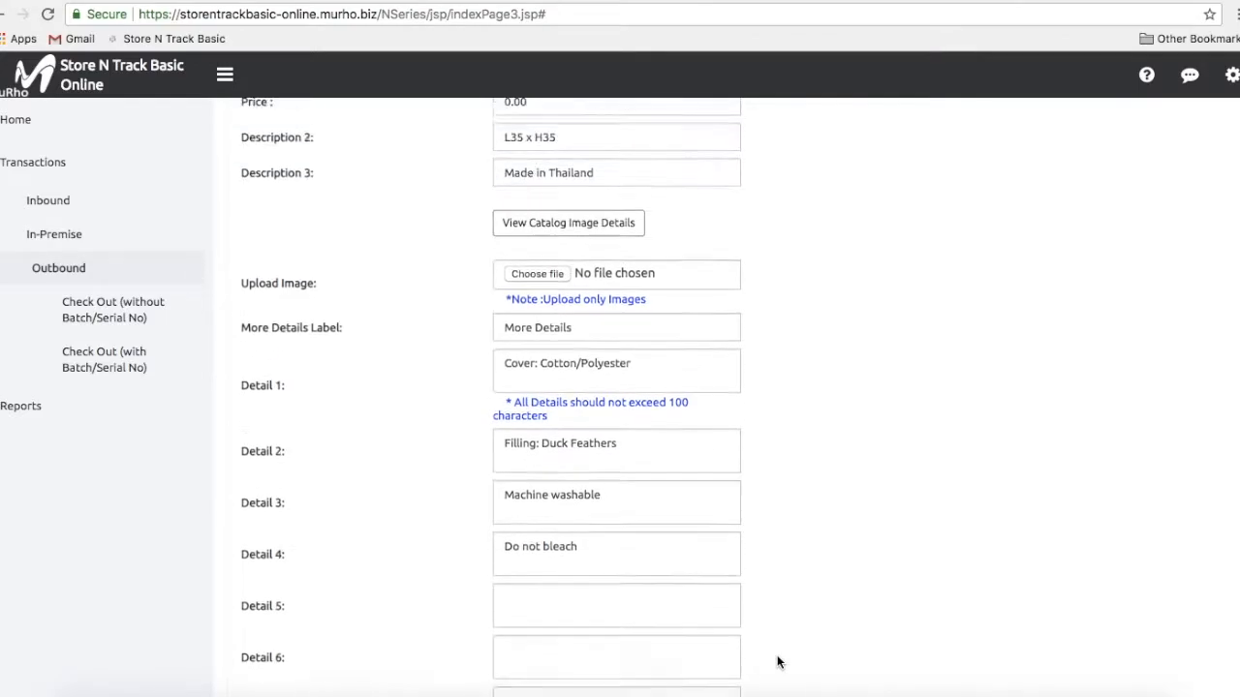
# Step: Open the product ID summary and look through the product ID list, closing it without choosing a product
pyautogui.click(1233, 80)
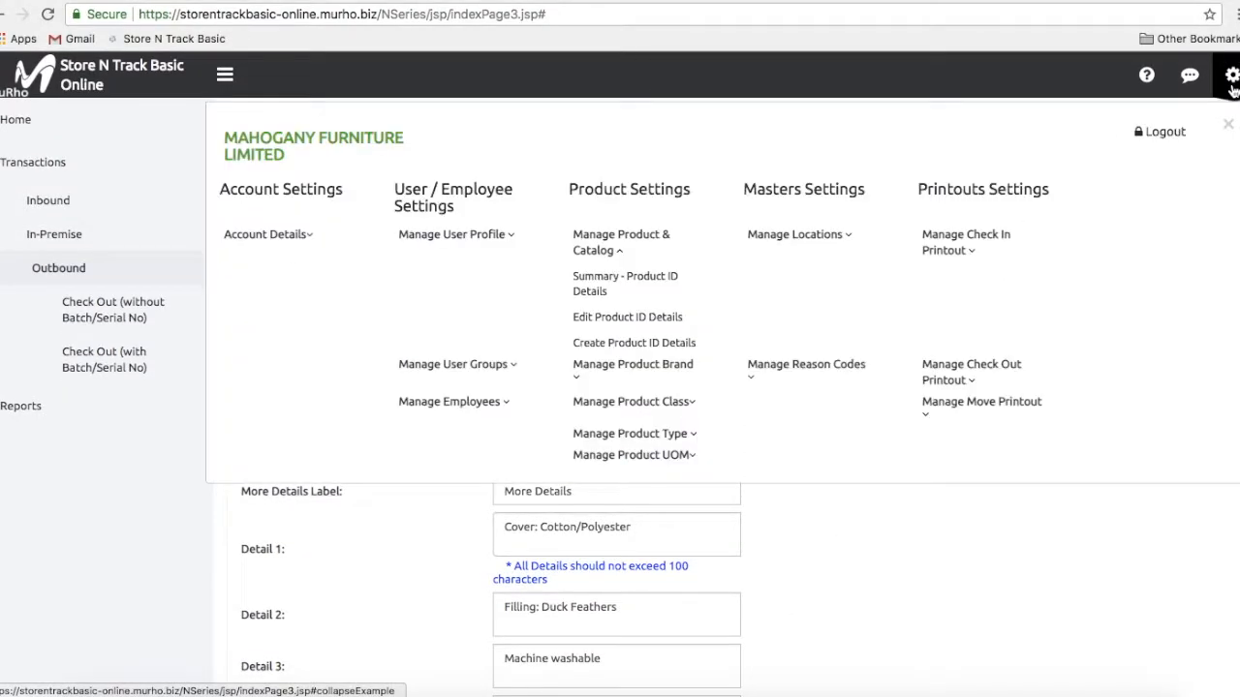
pyautogui.click(707, 284)
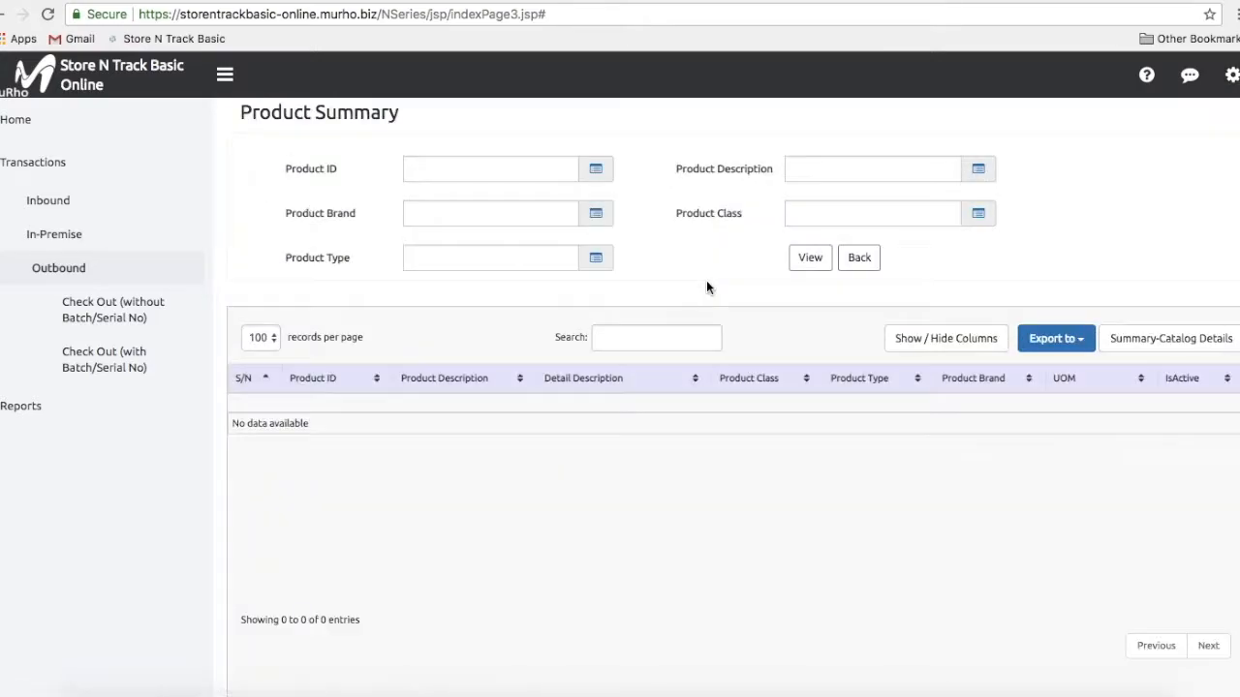
pyautogui.click(596, 169)
pyautogui.scroll(-5, 583, 295)
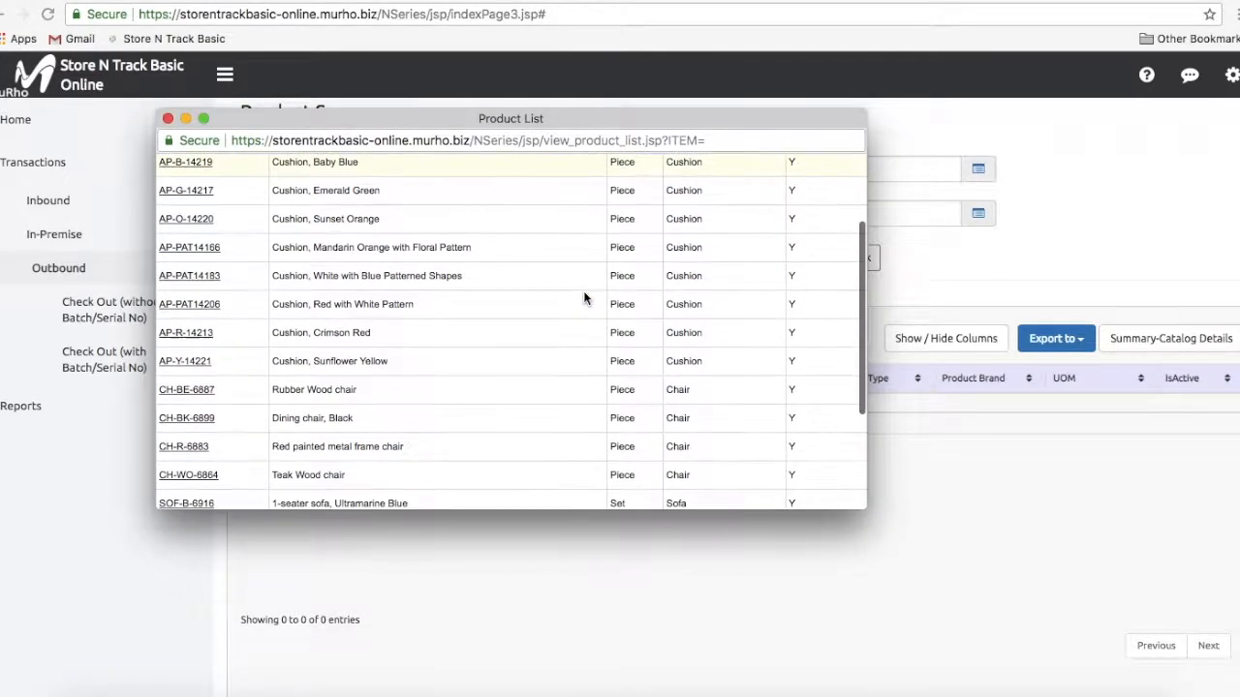
pyautogui.scroll(-3, 583, 298)
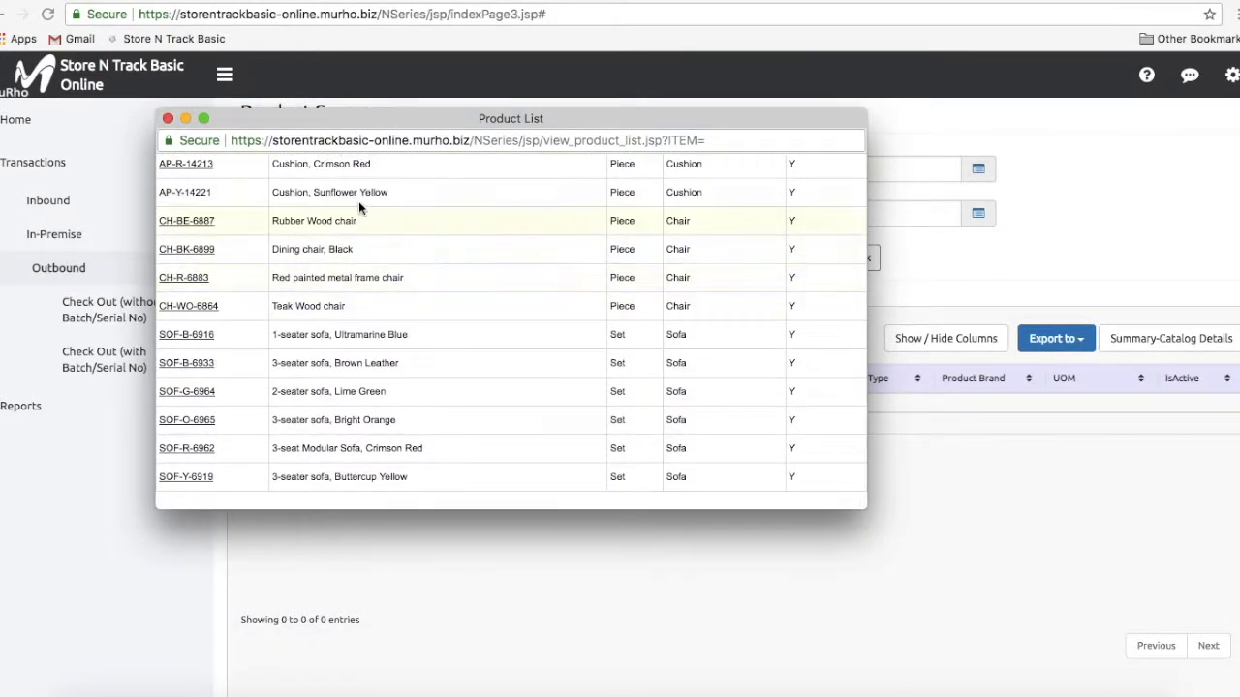
pyautogui.click(168, 118)
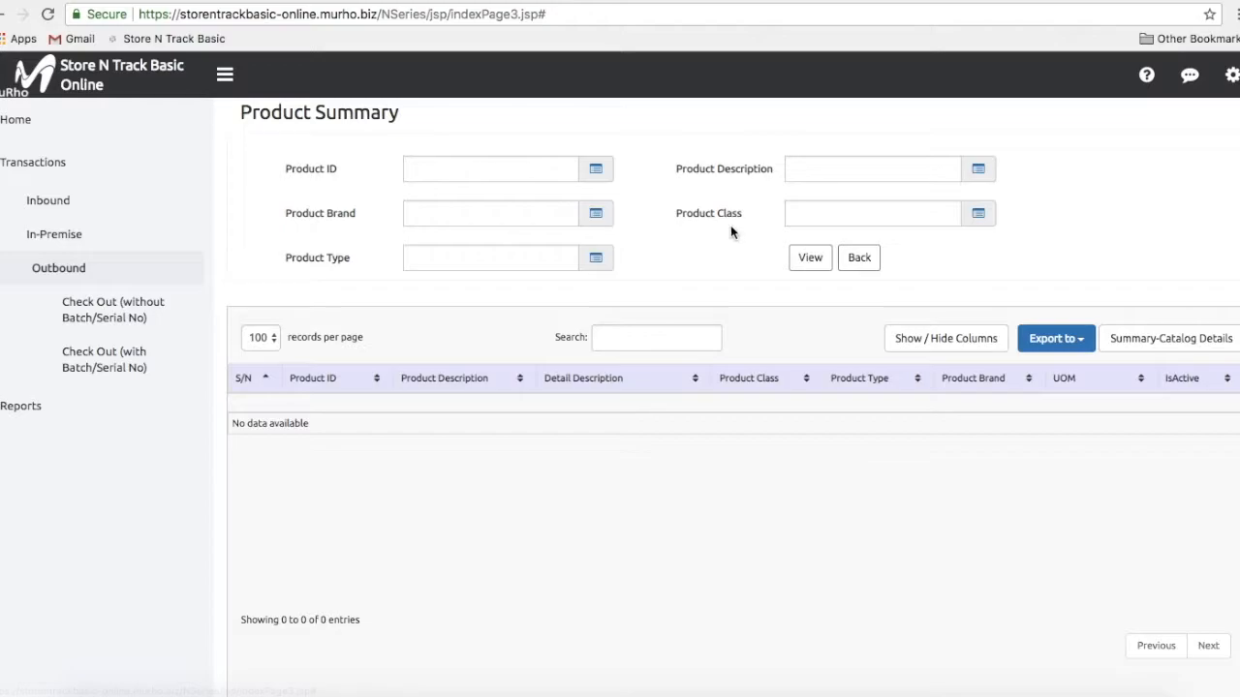
# Step: List all products in the product summary and check the available export formats without exporting
pyautogui.click(809, 259)
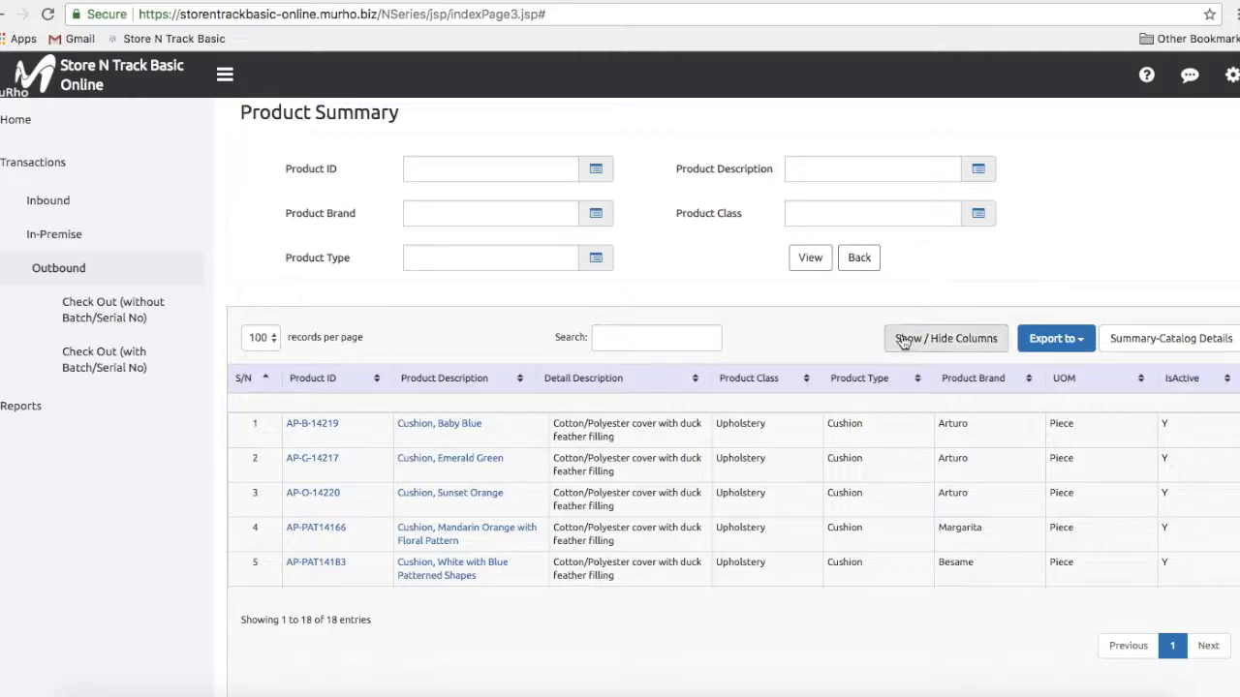
pyautogui.click(1038, 345)
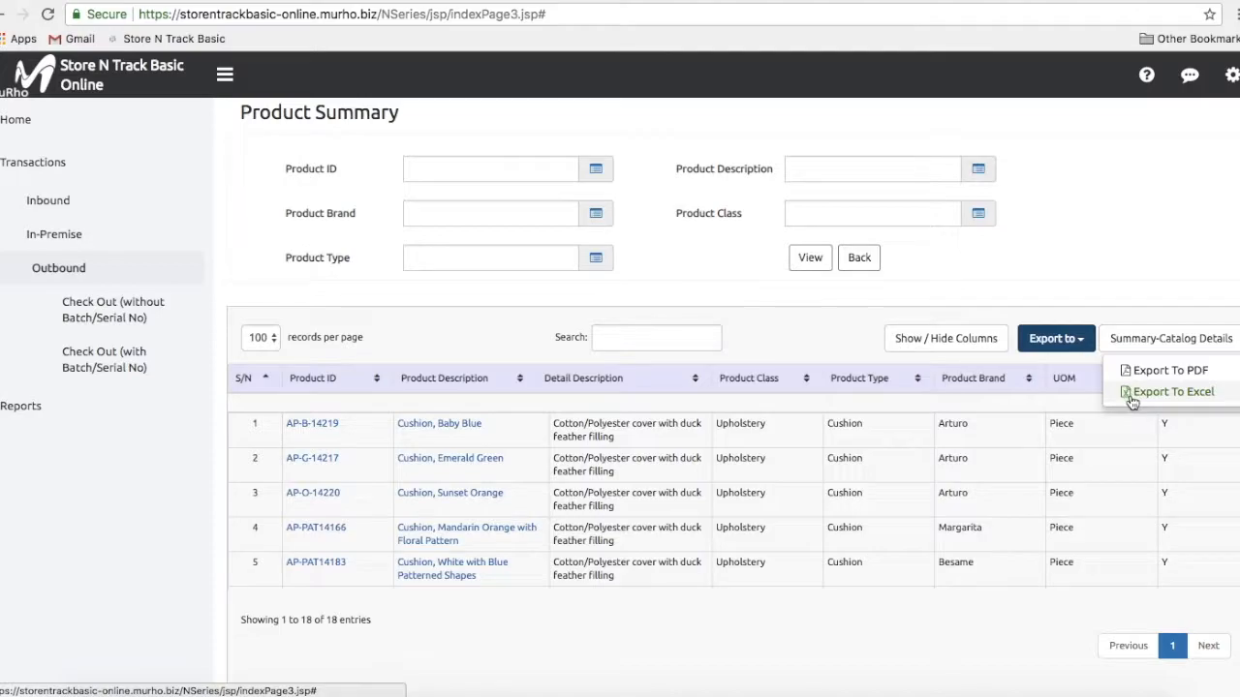
pyautogui.click(1128, 308)
# Step: List all products in the catalog summary and examine the Emerald Green cushion's catalog image and QR code
pyautogui.click(1136, 352)
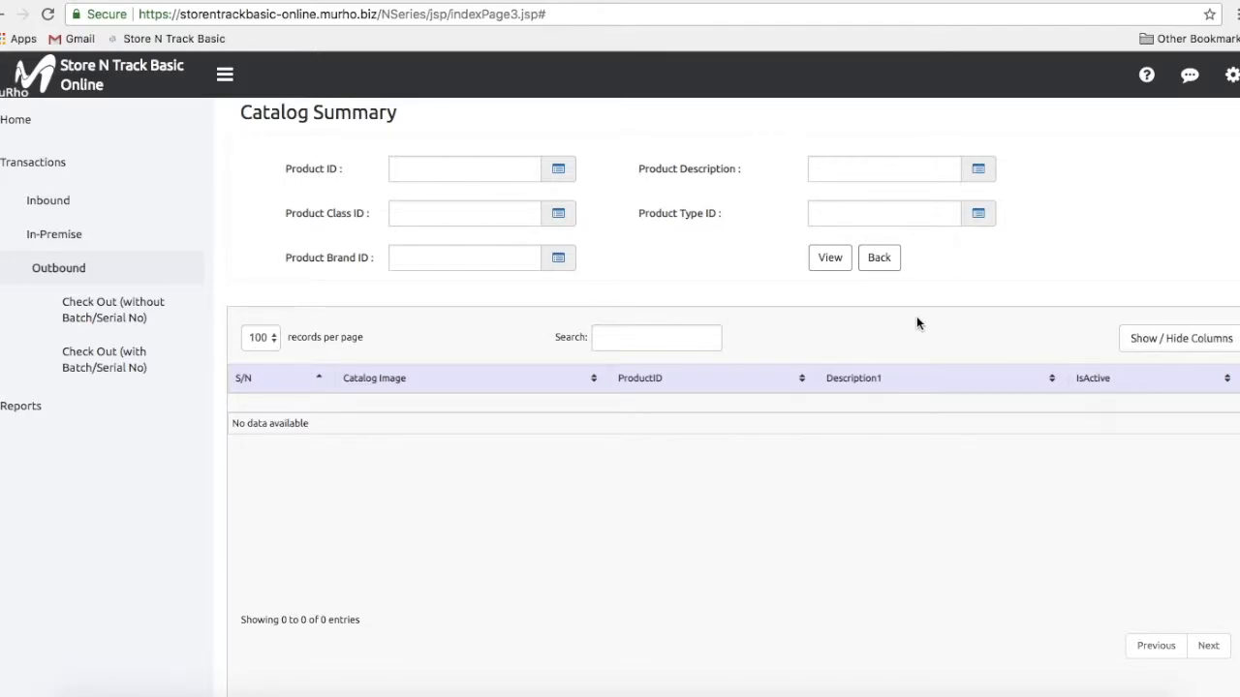
pyautogui.click(833, 270)
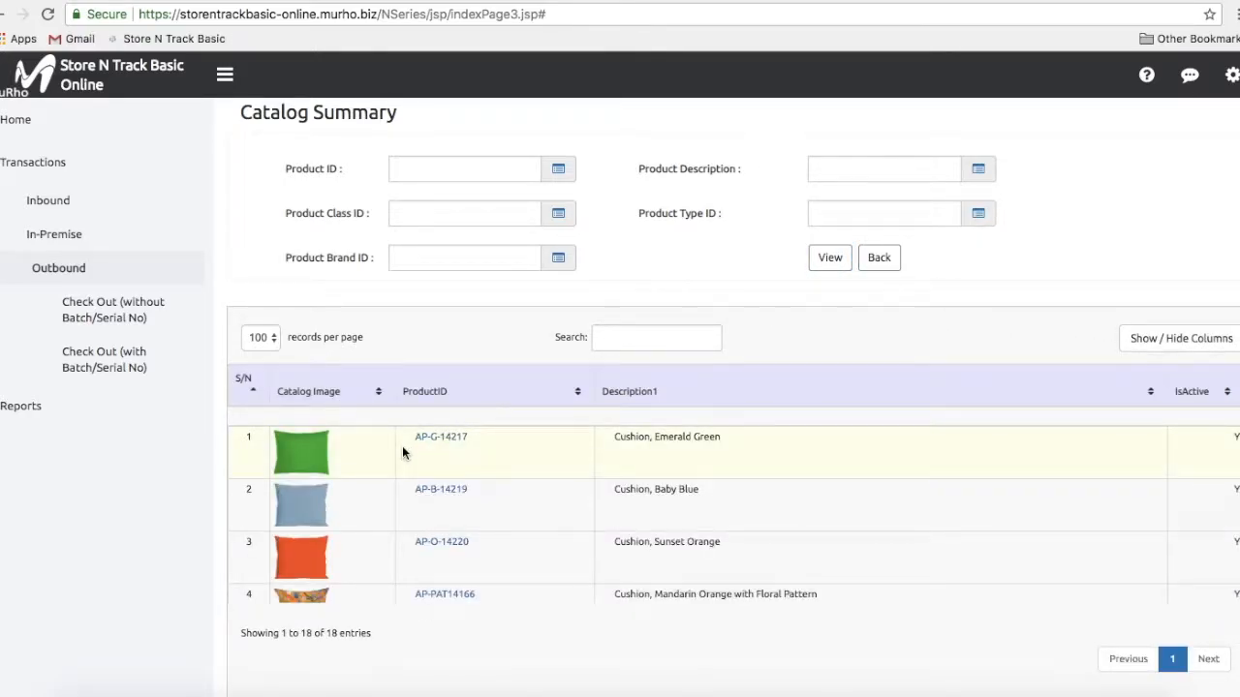
pyautogui.click(313, 459)
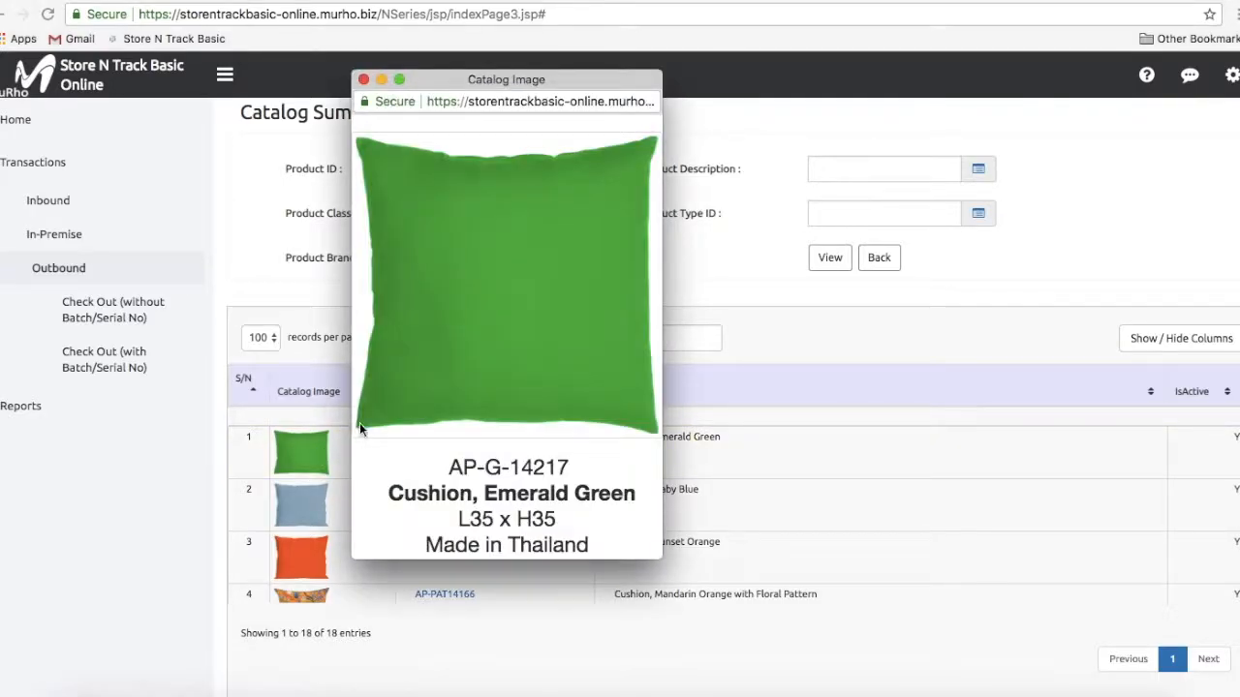
pyautogui.scroll(-3, 404, 387)
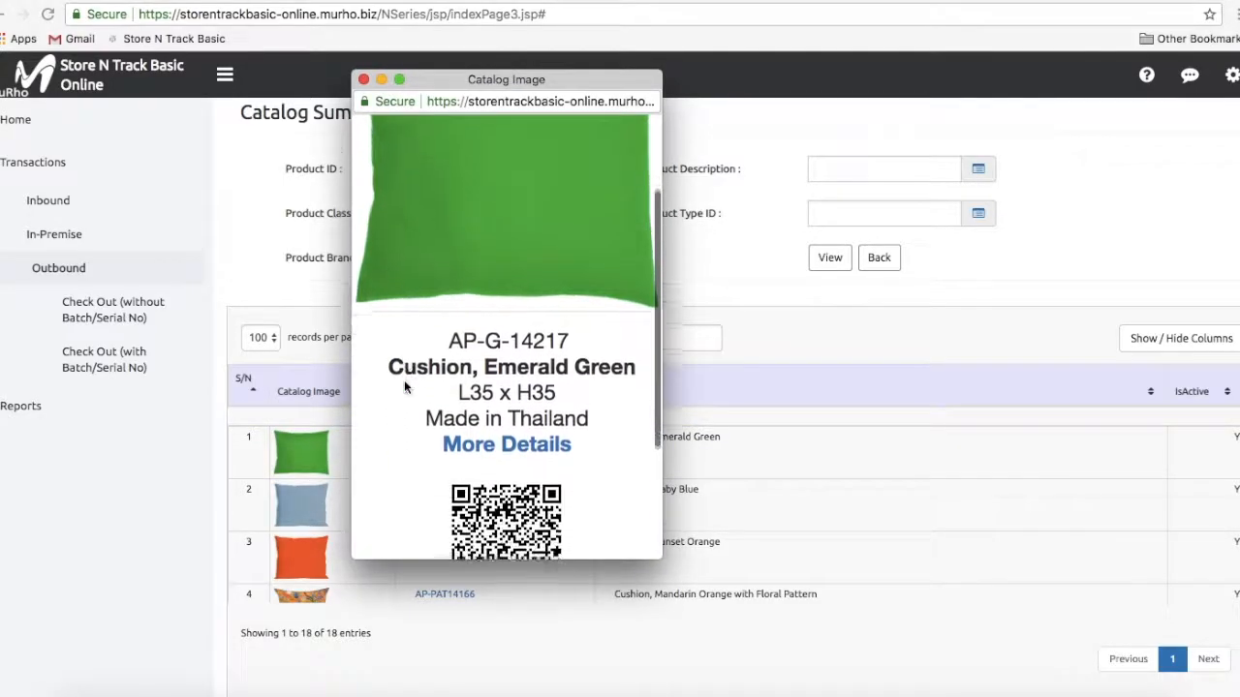
pyautogui.scroll(-1, 404, 386)
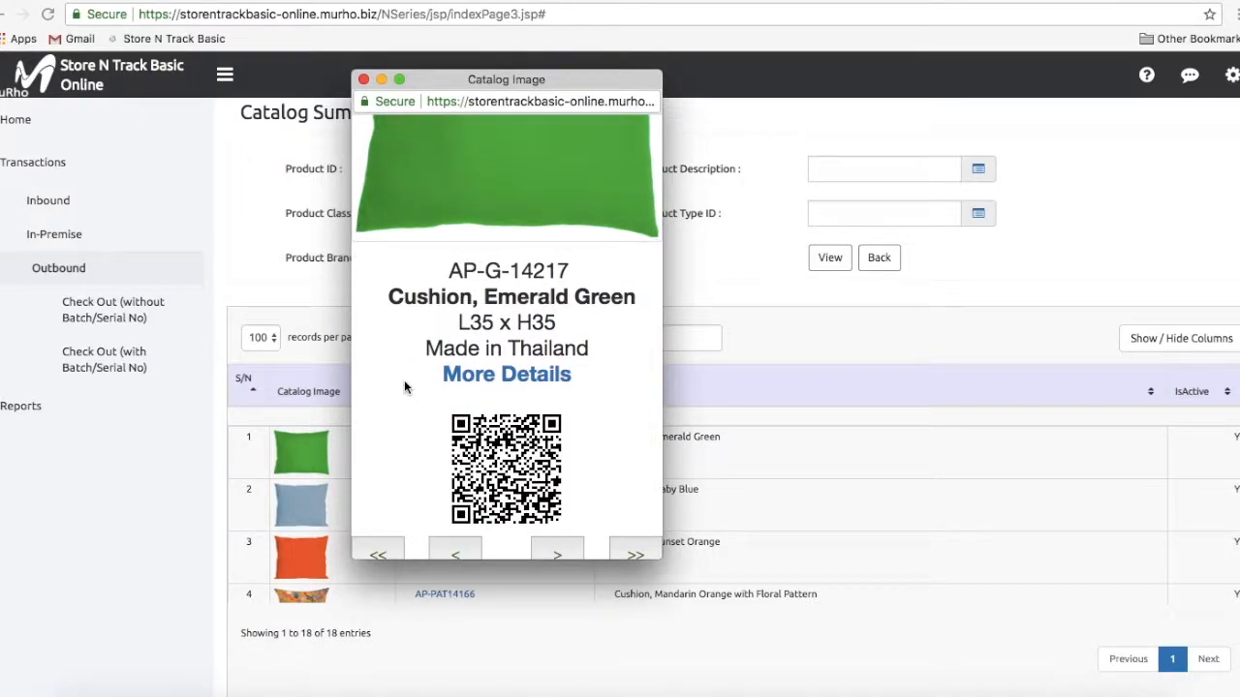
# Step: Read the additional details of the Emerald Green cushion, then close its catalog view and return to the home page
pyautogui.click(452, 381)
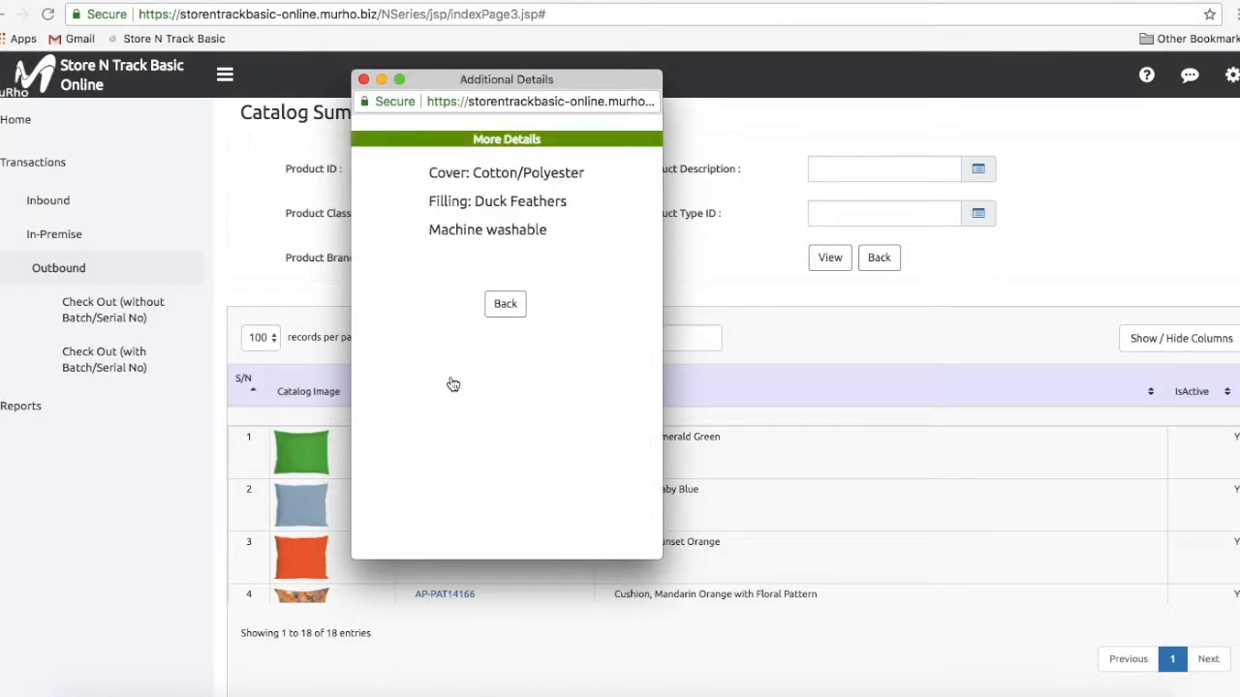
pyautogui.click(503, 304)
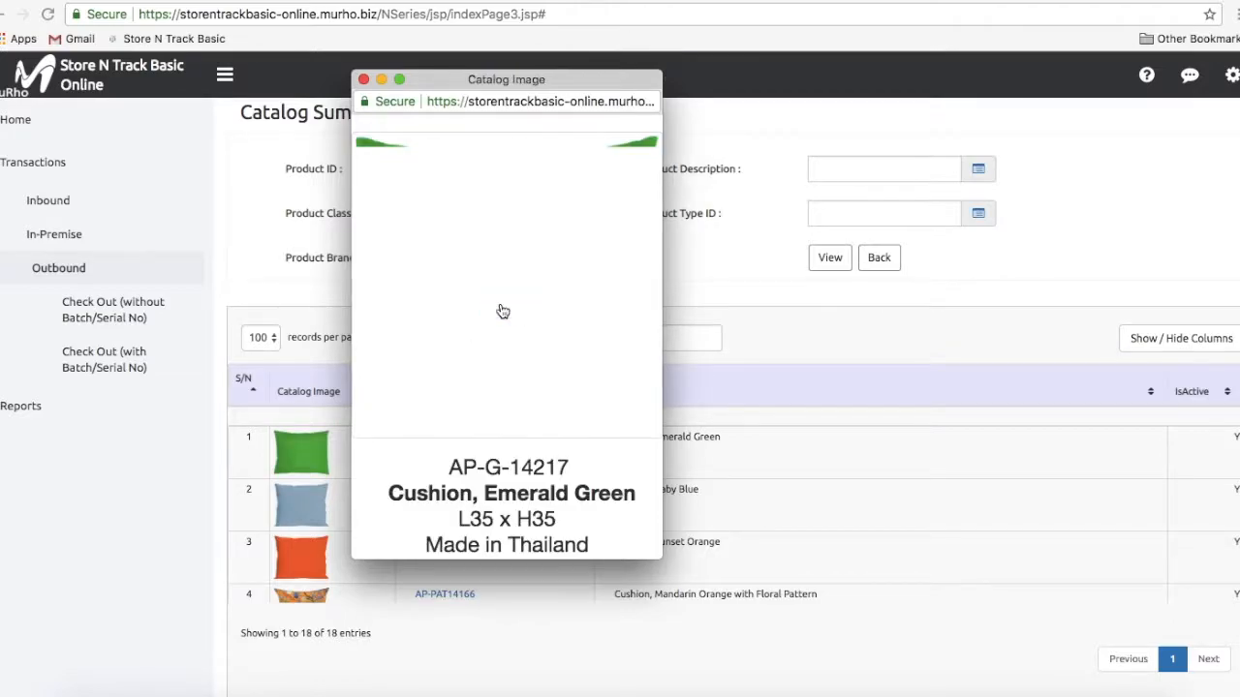
pyautogui.click(364, 79)
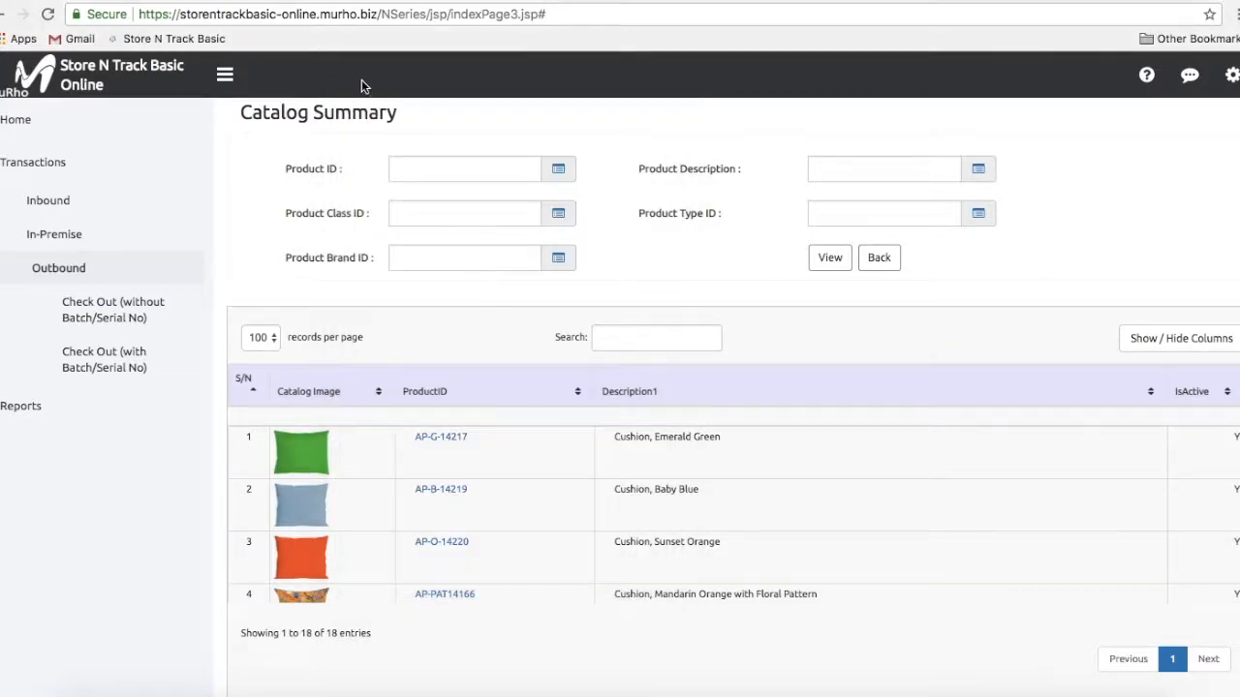
pyautogui.click(153, 134)
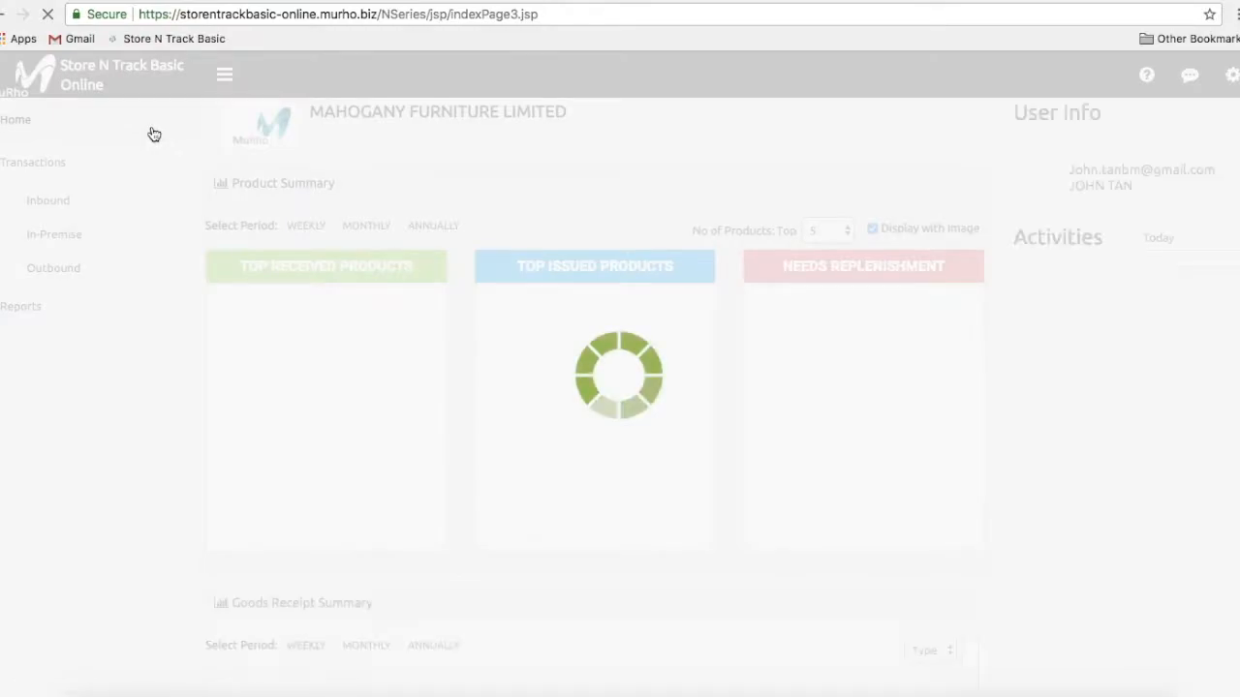